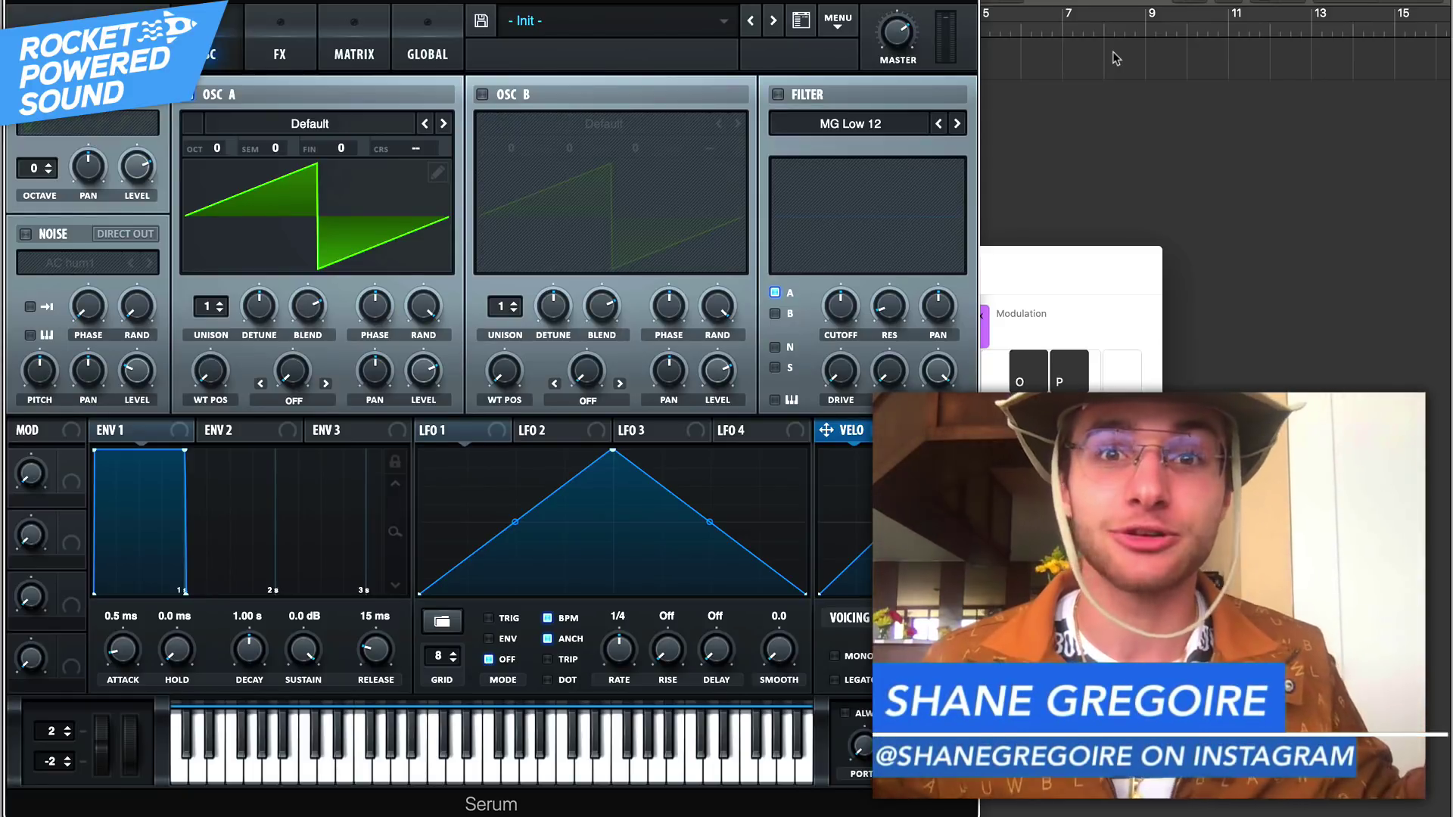
Briefly check the global page and audition the filter at a couple of cutoff values, leaving it off
{"action": "left_click", "coordinate": [428, 56]}
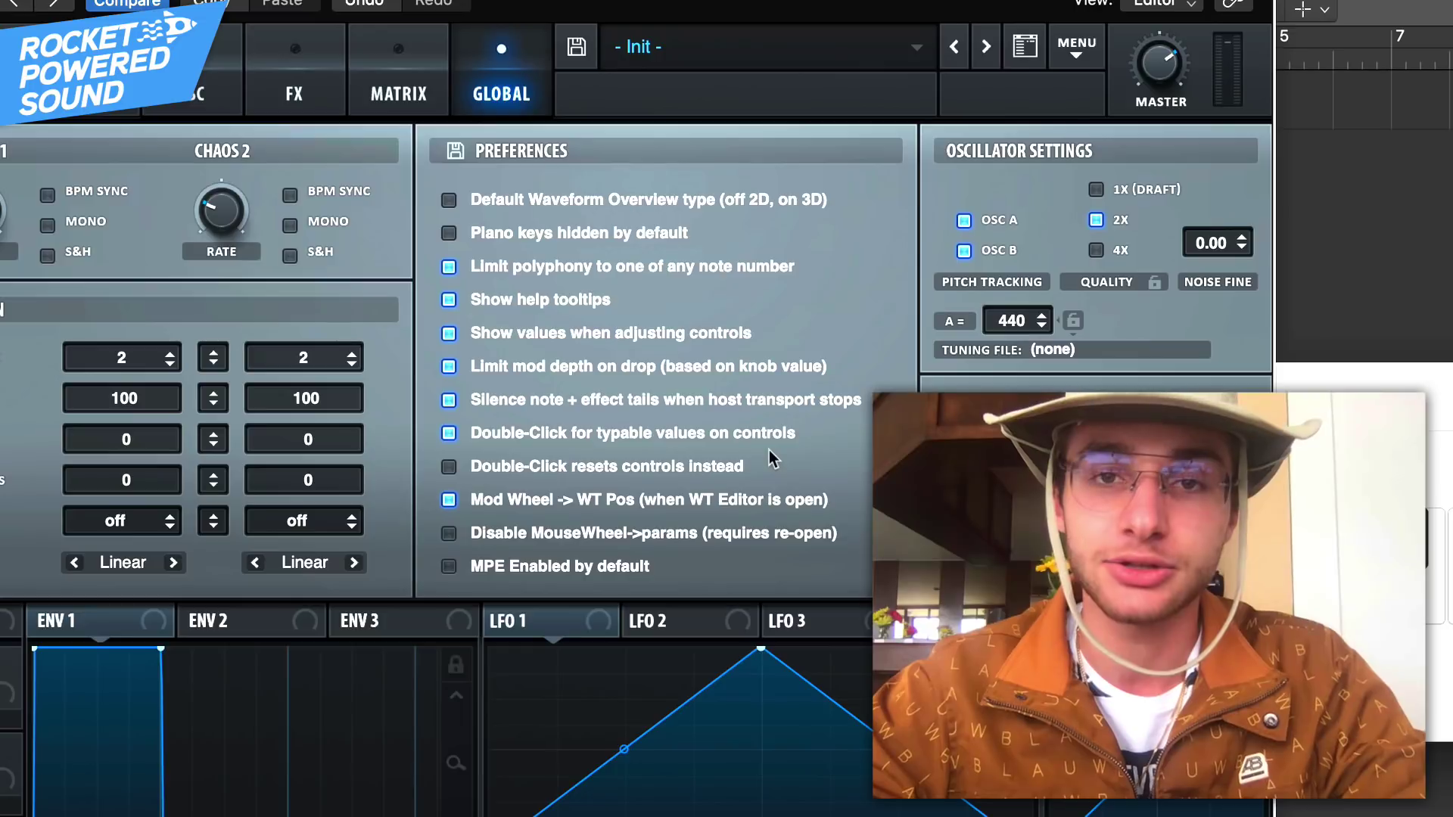
{"action": "left_click", "coordinate": [194, 91]}
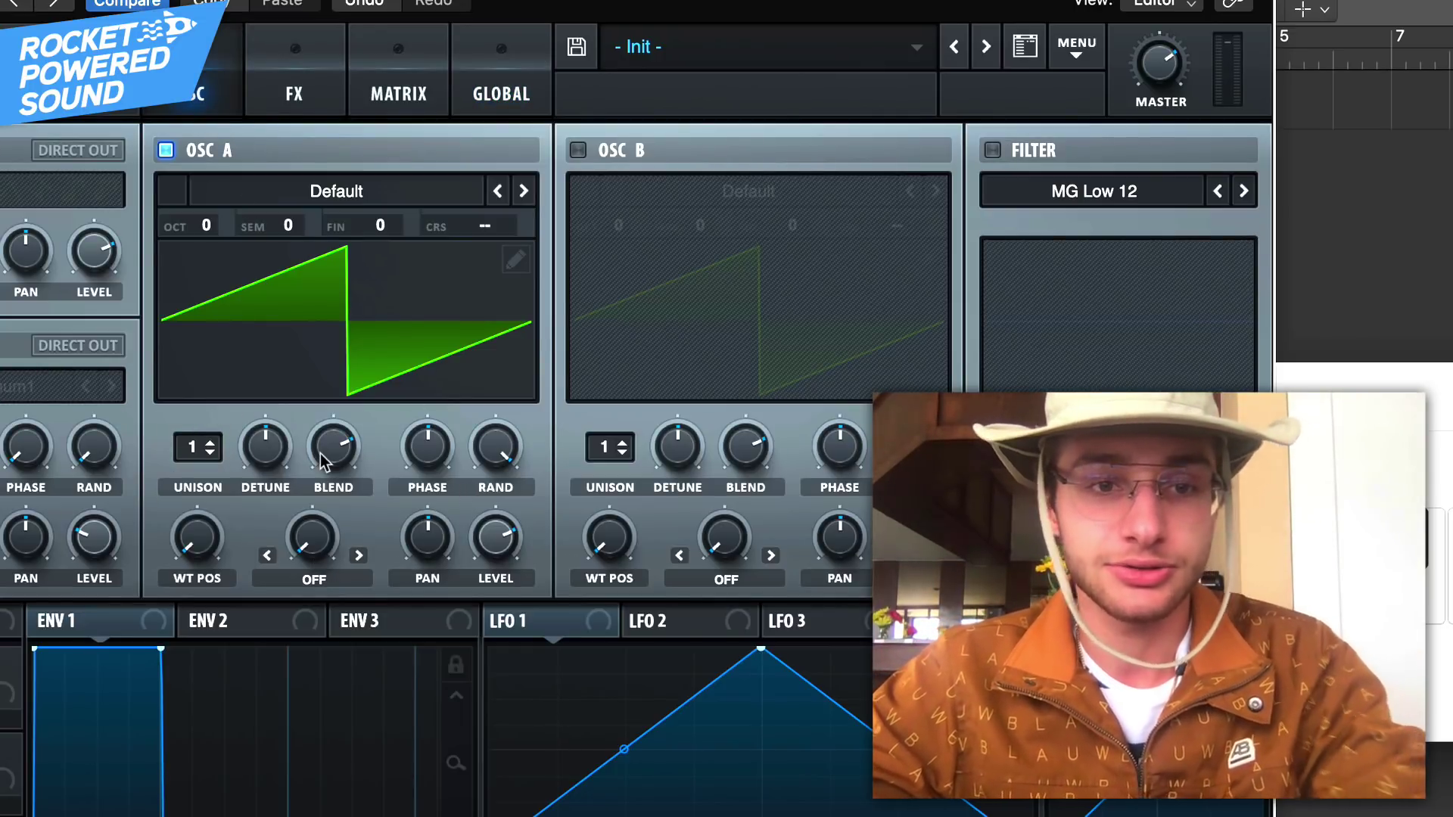
{"action": "left_click", "coordinate": [995, 150]}
{"action": "left_click_drag", "start_coordinate": [723, 361], "coordinate": [715, 389]}
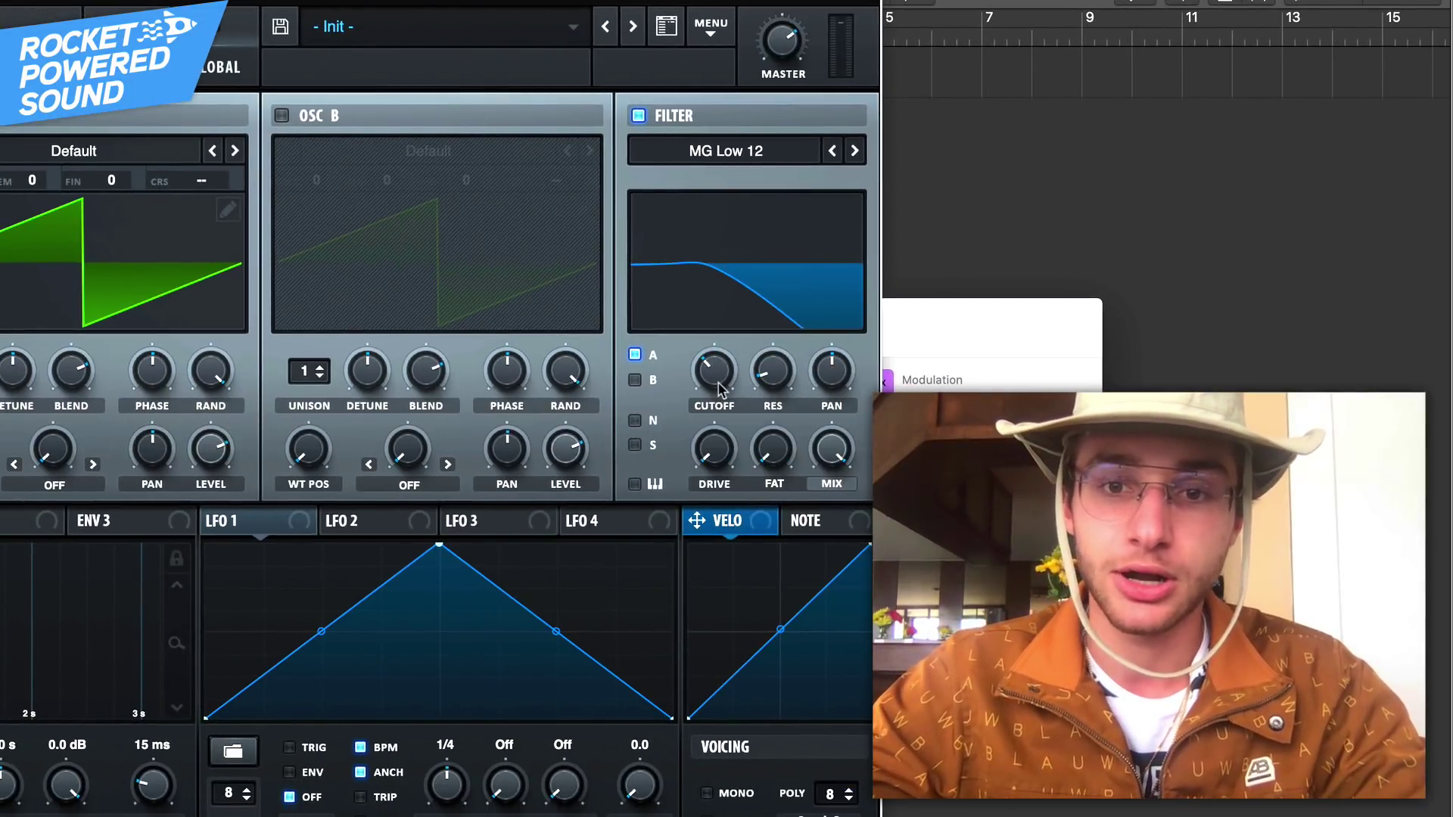
{"action": "double_click", "coordinate": [720, 379]}
{"action": "key", "text": "Return"}
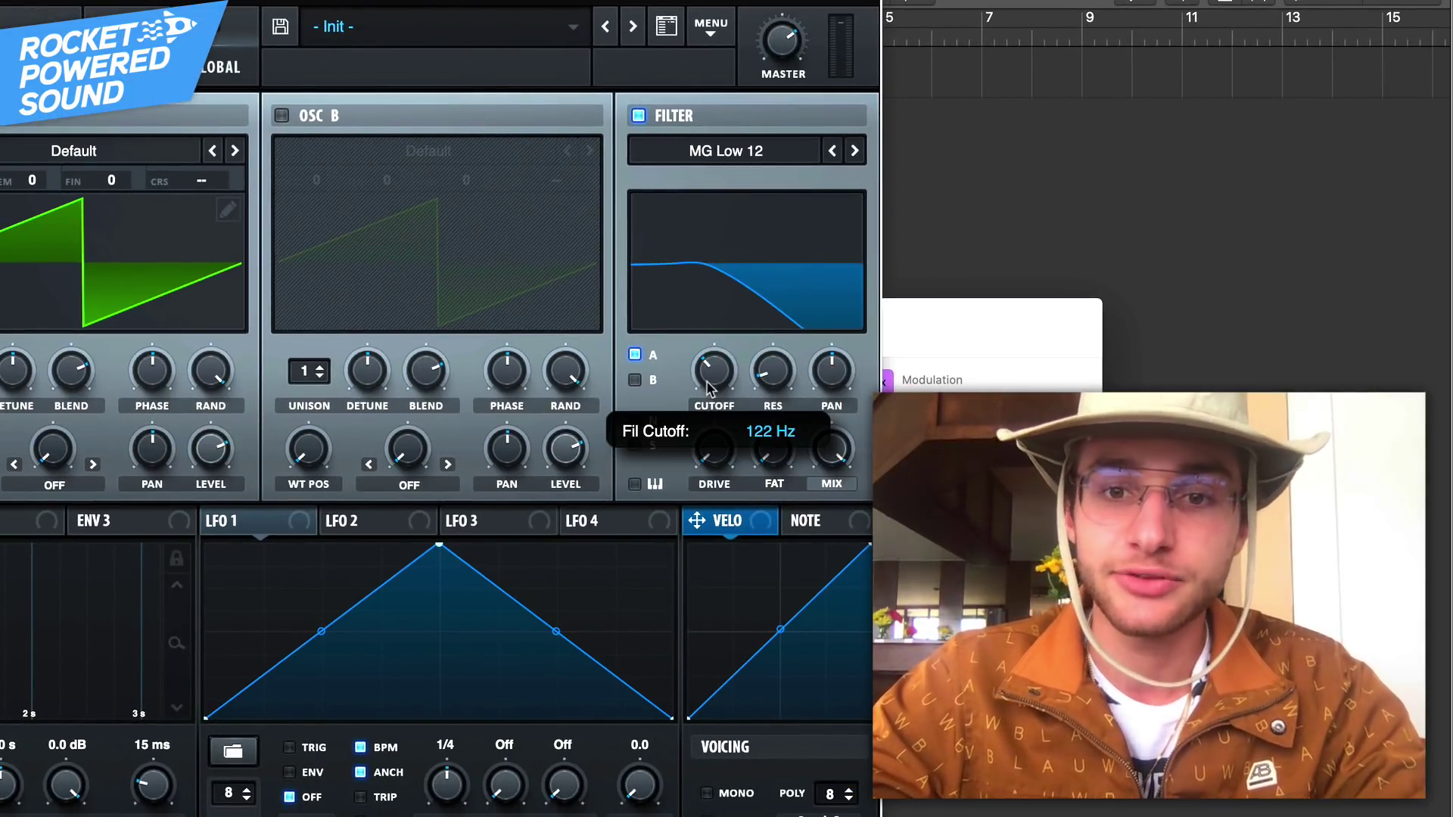
{"action": "left_click_drag", "start_coordinate": [710, 386], "coordinate": [712, 384]}
{"action": "double_click", "coordinate": [713, 384]}
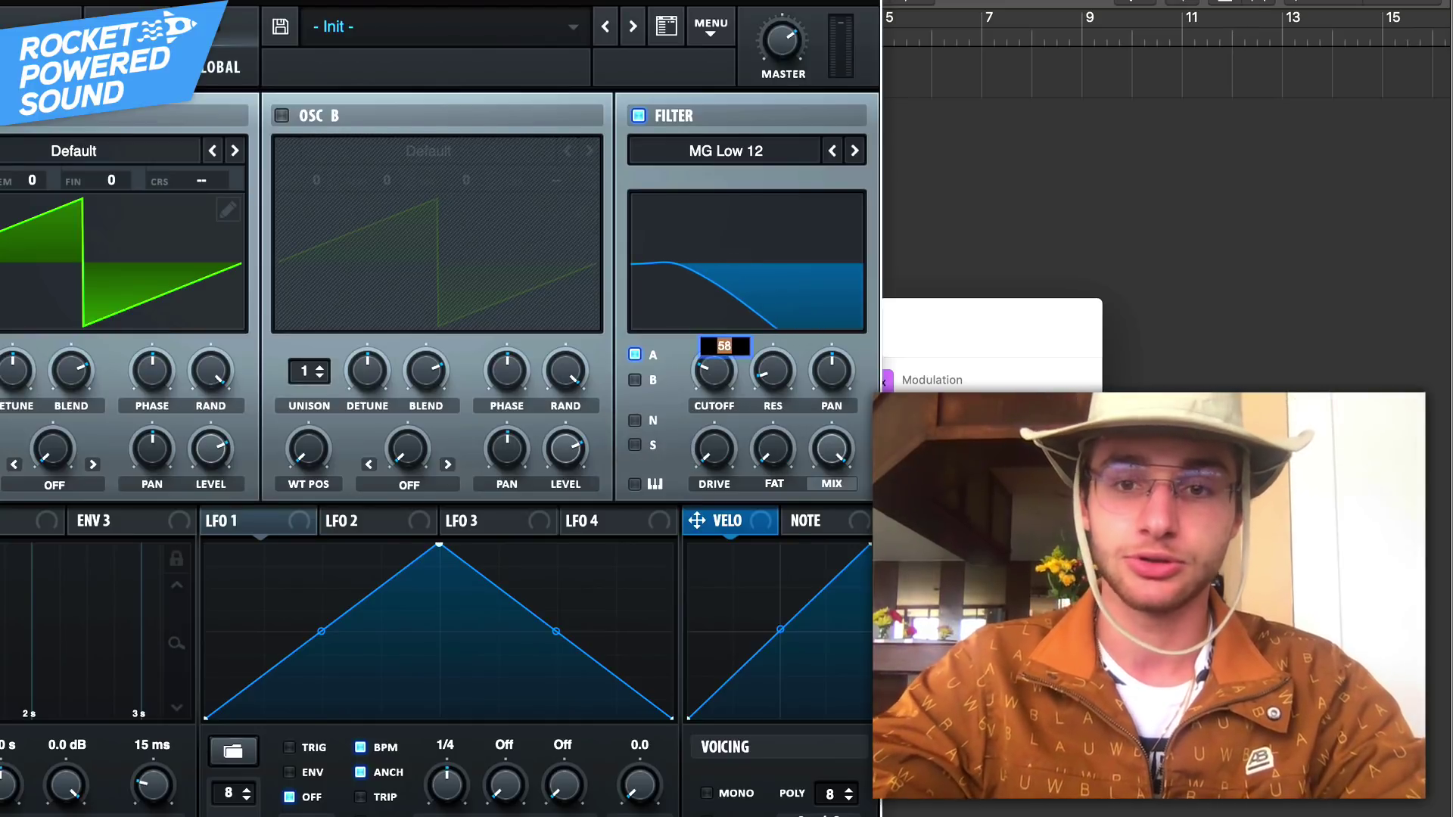
{"action": "key", "text": "Return"}
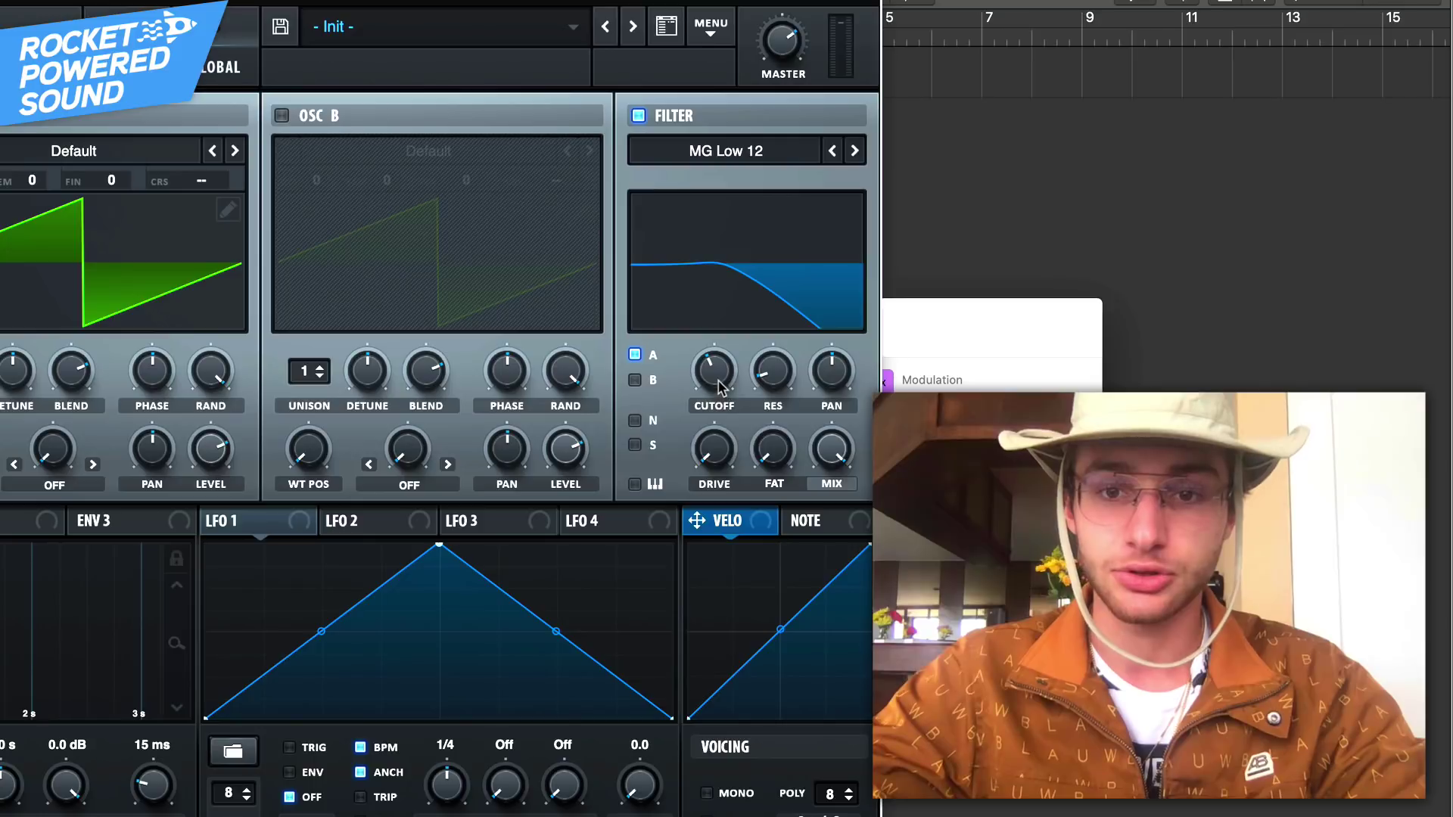
{"action": "left_click", "coordinate": [663, 128]}
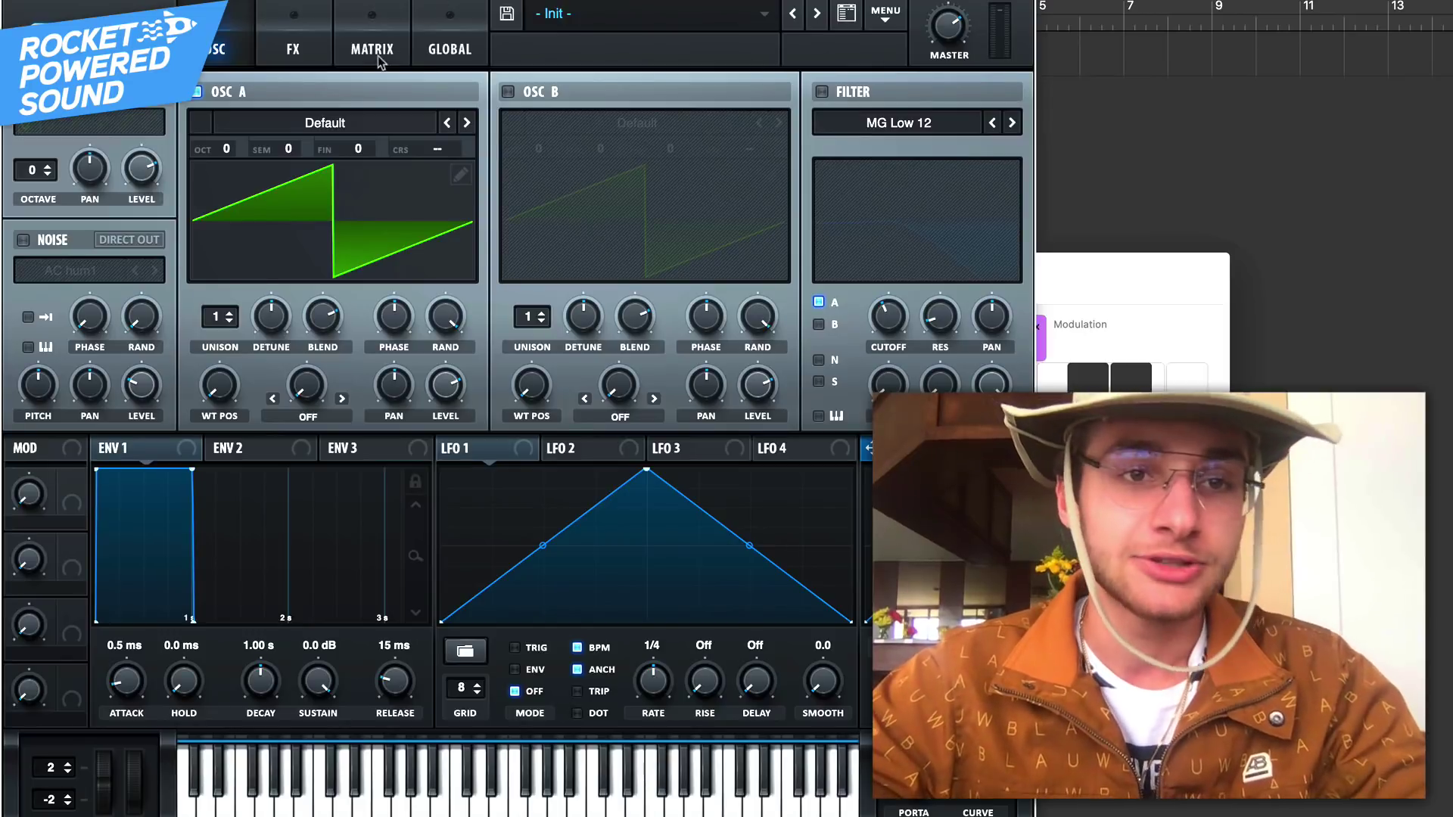
In the matrix, route LFO 1 to Global > Mast.Tun on row 1
{"action": "left_click", "coordinate": [359, 65]}
{"action": "left_click", "coordinate": [76, 136]}
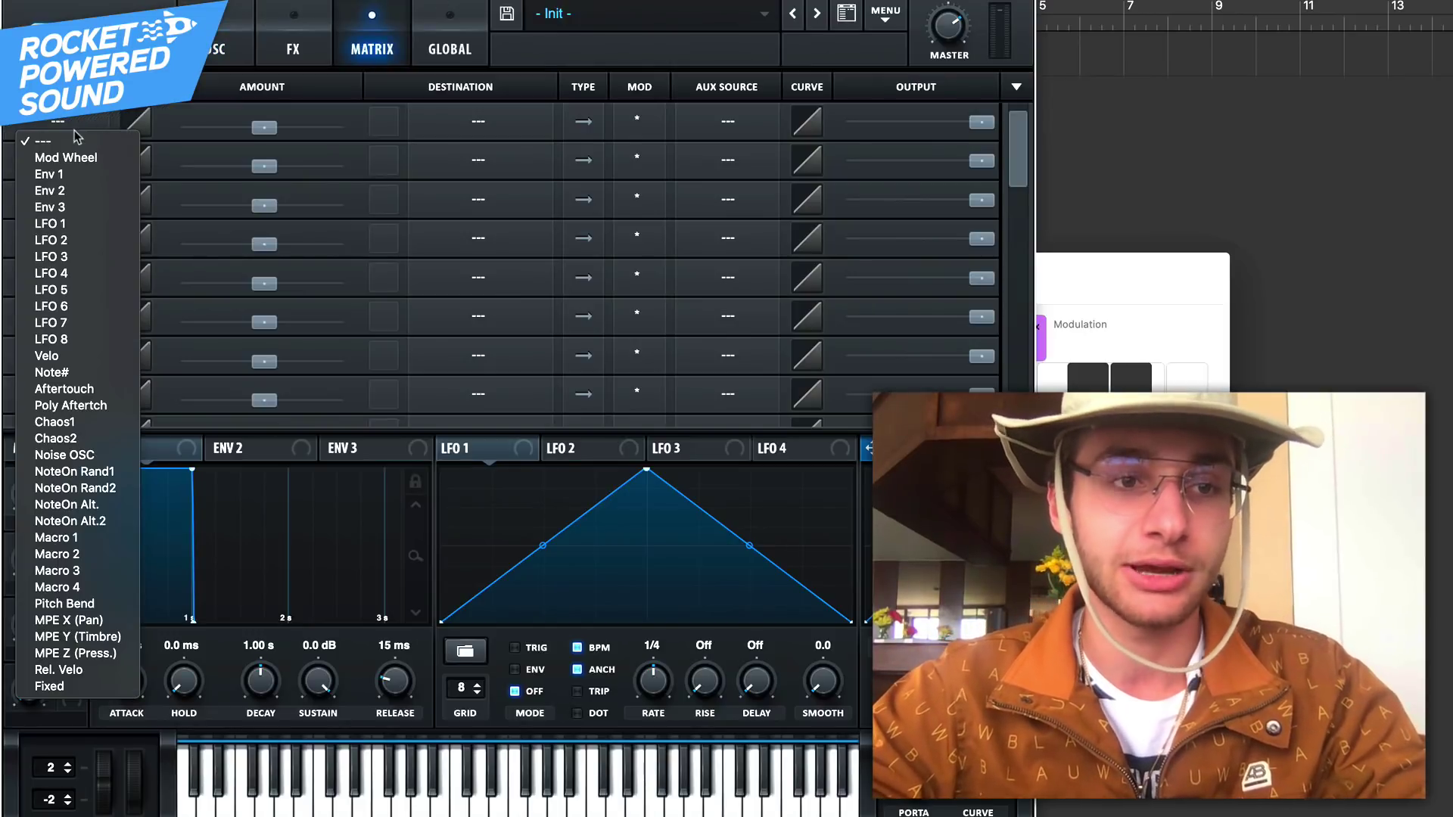
{"action": "left_click", "coordinate": [74, 225]}
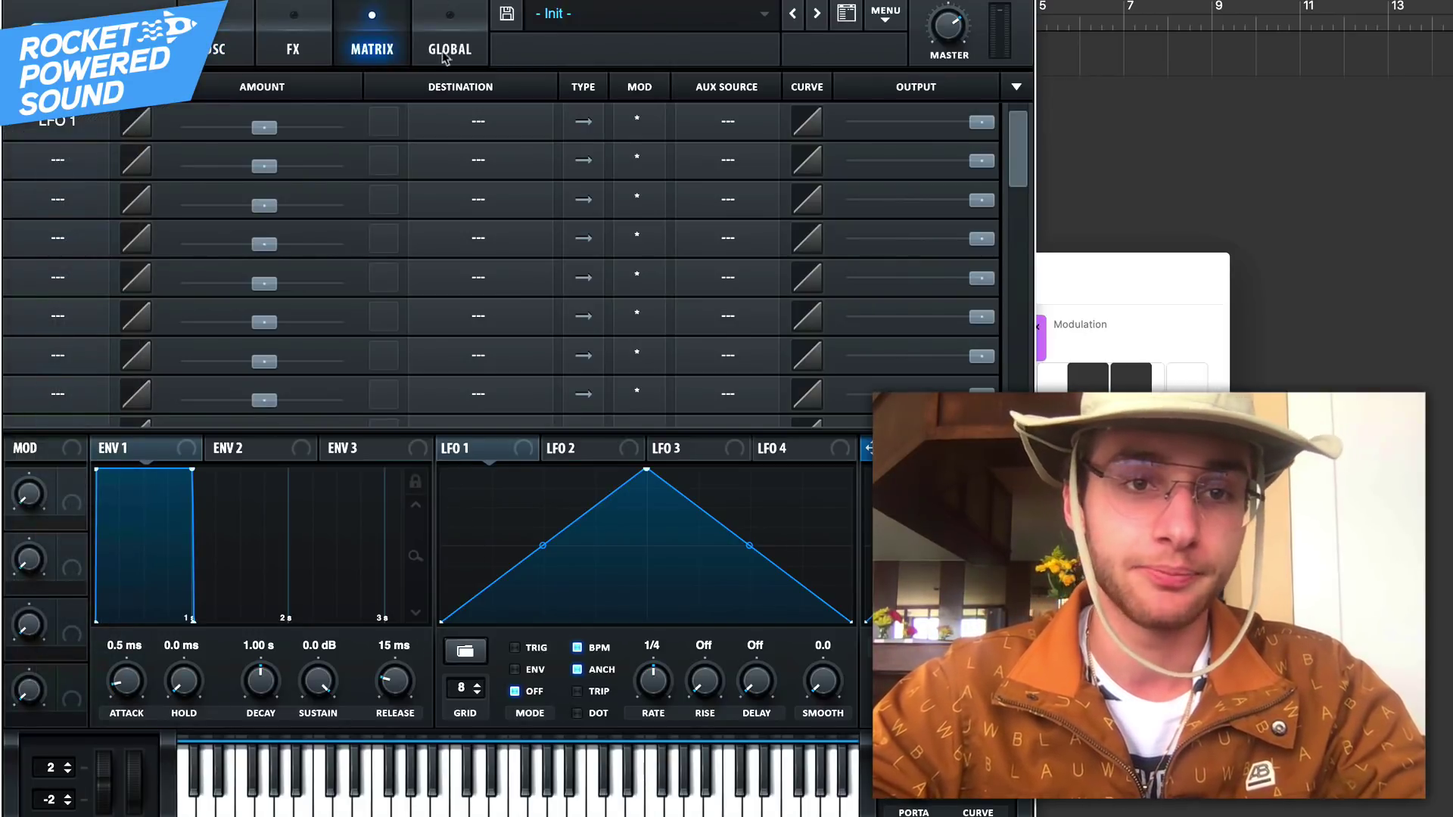
{"action": "left_click", "coordinate": [478, 144]}
{"action": "mouse_move", "coordinate": [447, 257]}
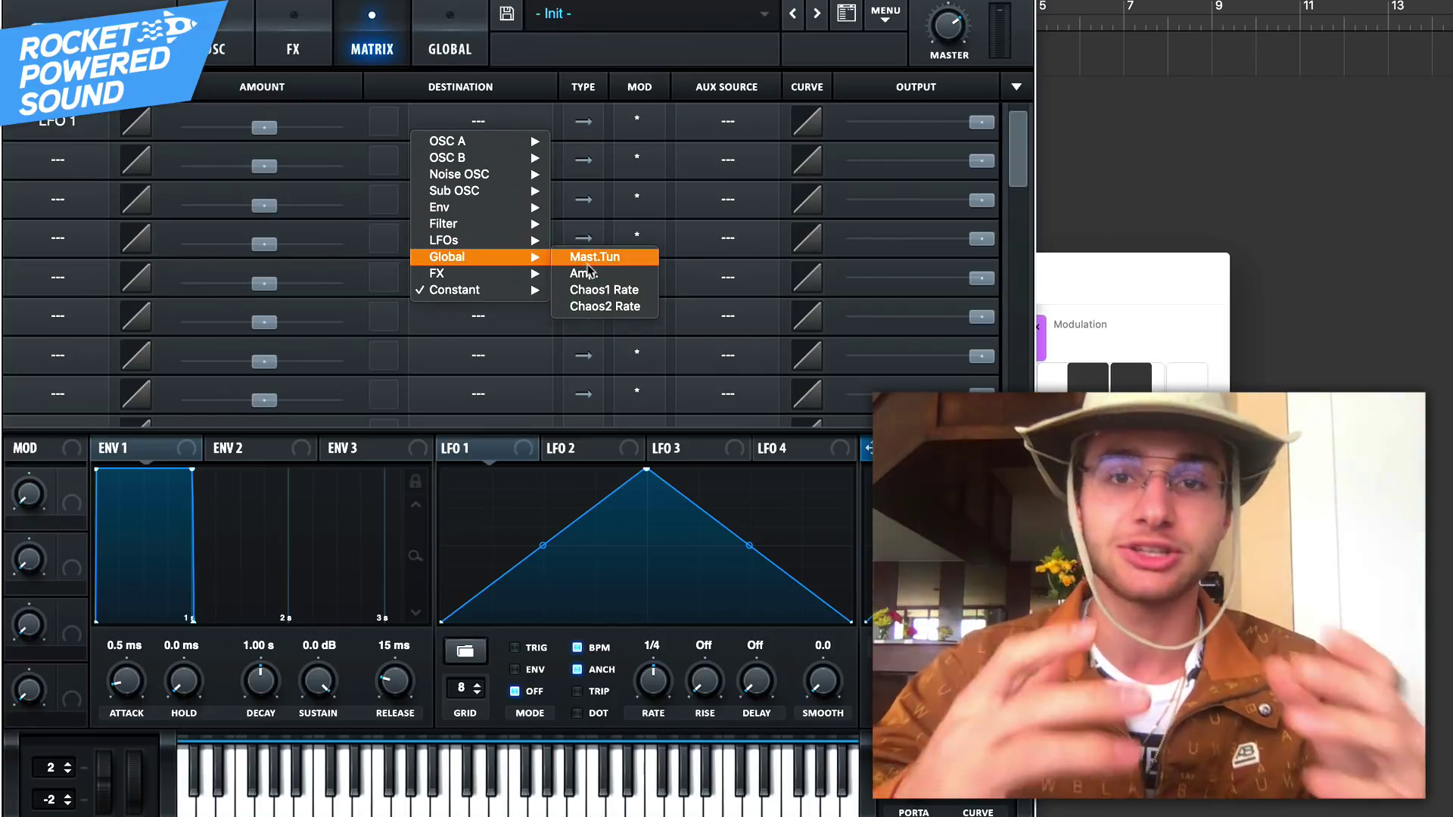
{"action": "left_click", "coordinate": [588, 257]}
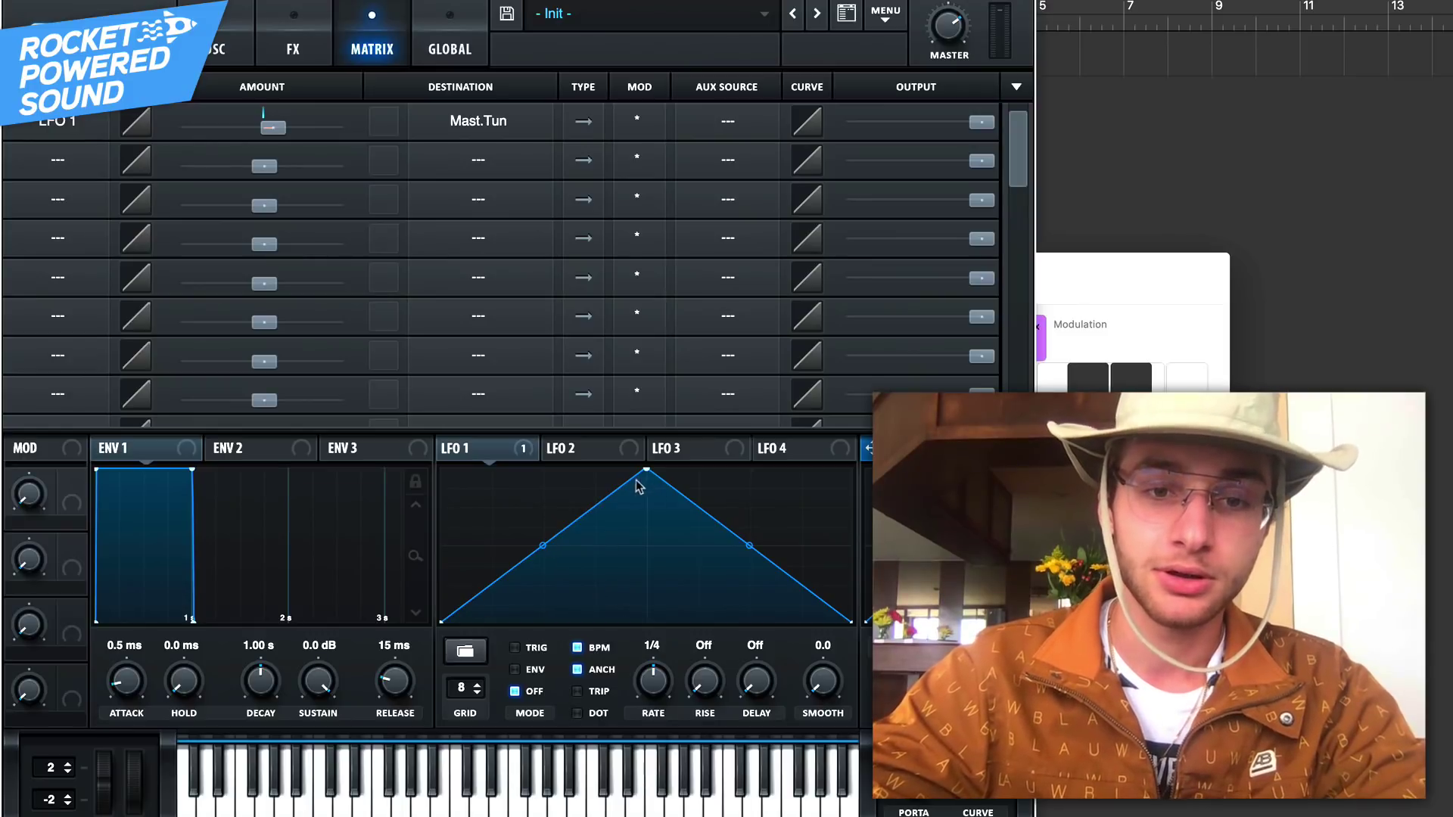
Redraw LFO 1 from flat into a stepped square pattern with two vertical-edged blocks
{"action": "left_click_drag", "start_coordinate": [637, 487], "coordinate": [574, 647]}
{"action": "mouse_move", "coordinate": [701, 619]}
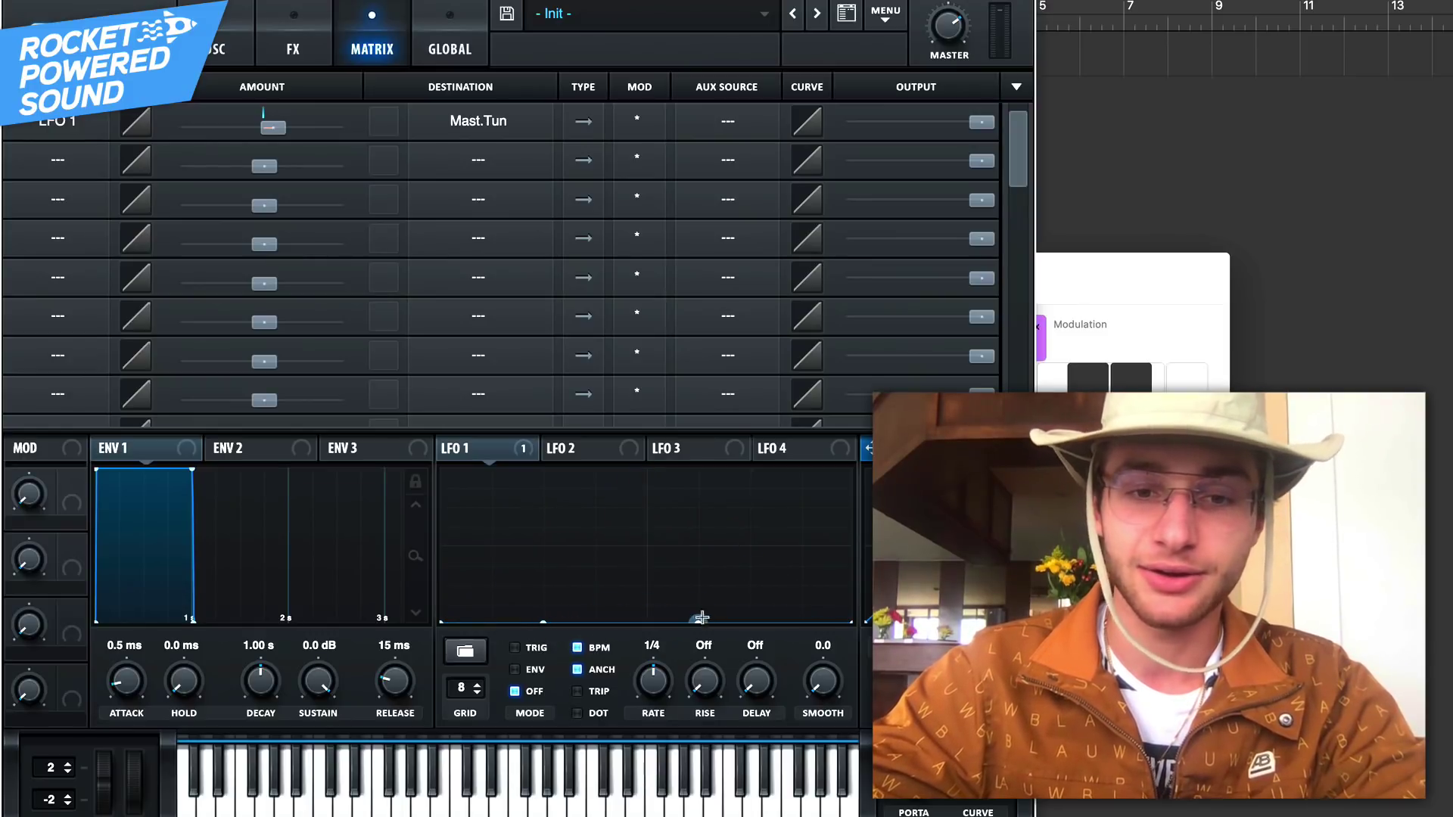
{"action": "left_click_drag", "start_coordinate": [543, 622], "coordinate": [527, 437]}
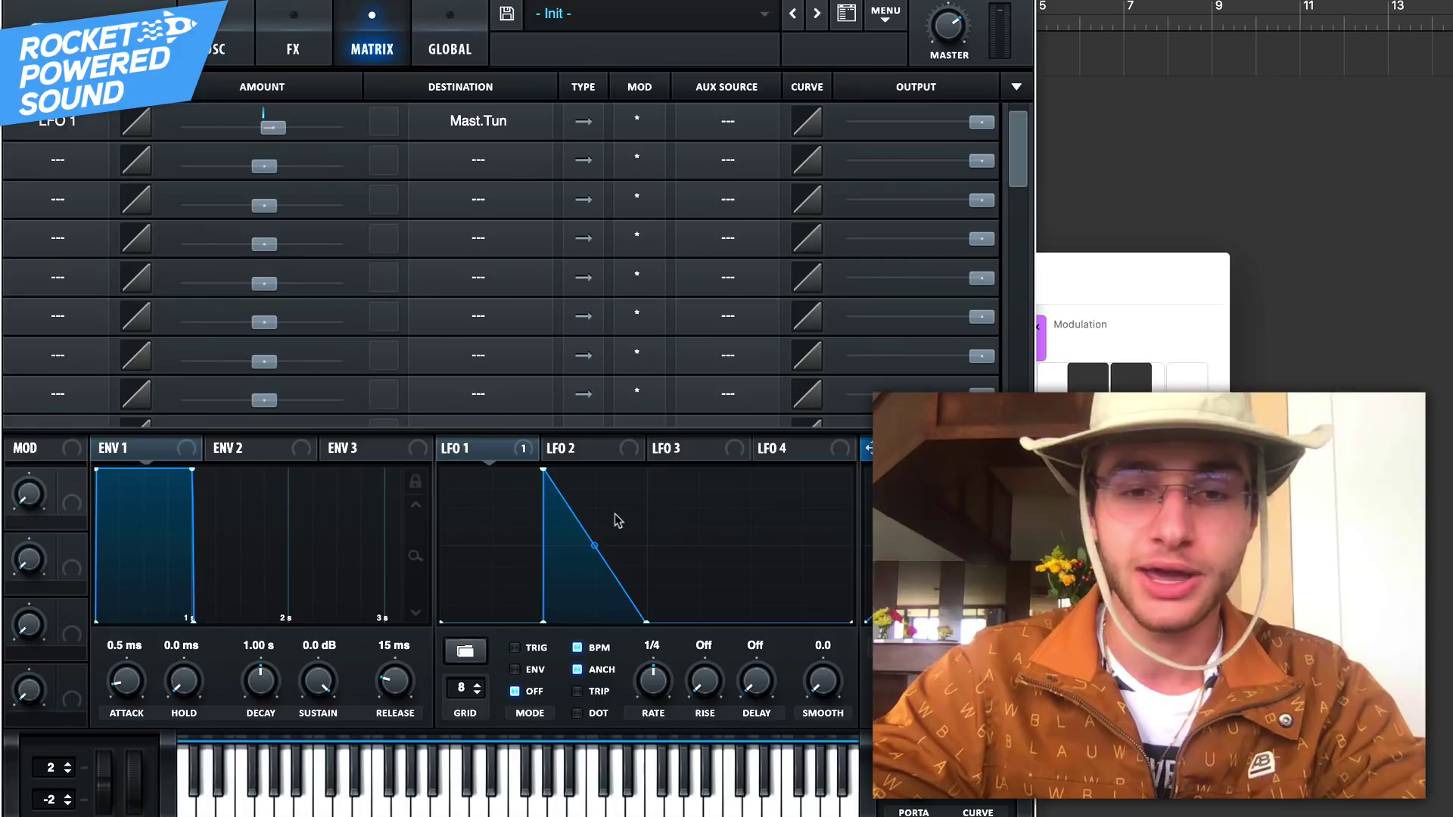
{"action": "left_click_drag", "start_coordinate": [614, 520], "coordinate": [685, 379]}
{"action": "left_click_drag", "start_coordinate": [772, 622], "coordinate": [767, 469]}
{"action": "left_click_drag", "start_coordinate": [852, 622], "coordinate": [931, 344]}
{"action": "left_click_drag", "start_coordinate": [700, 569], "coordinate": [751, 627]}
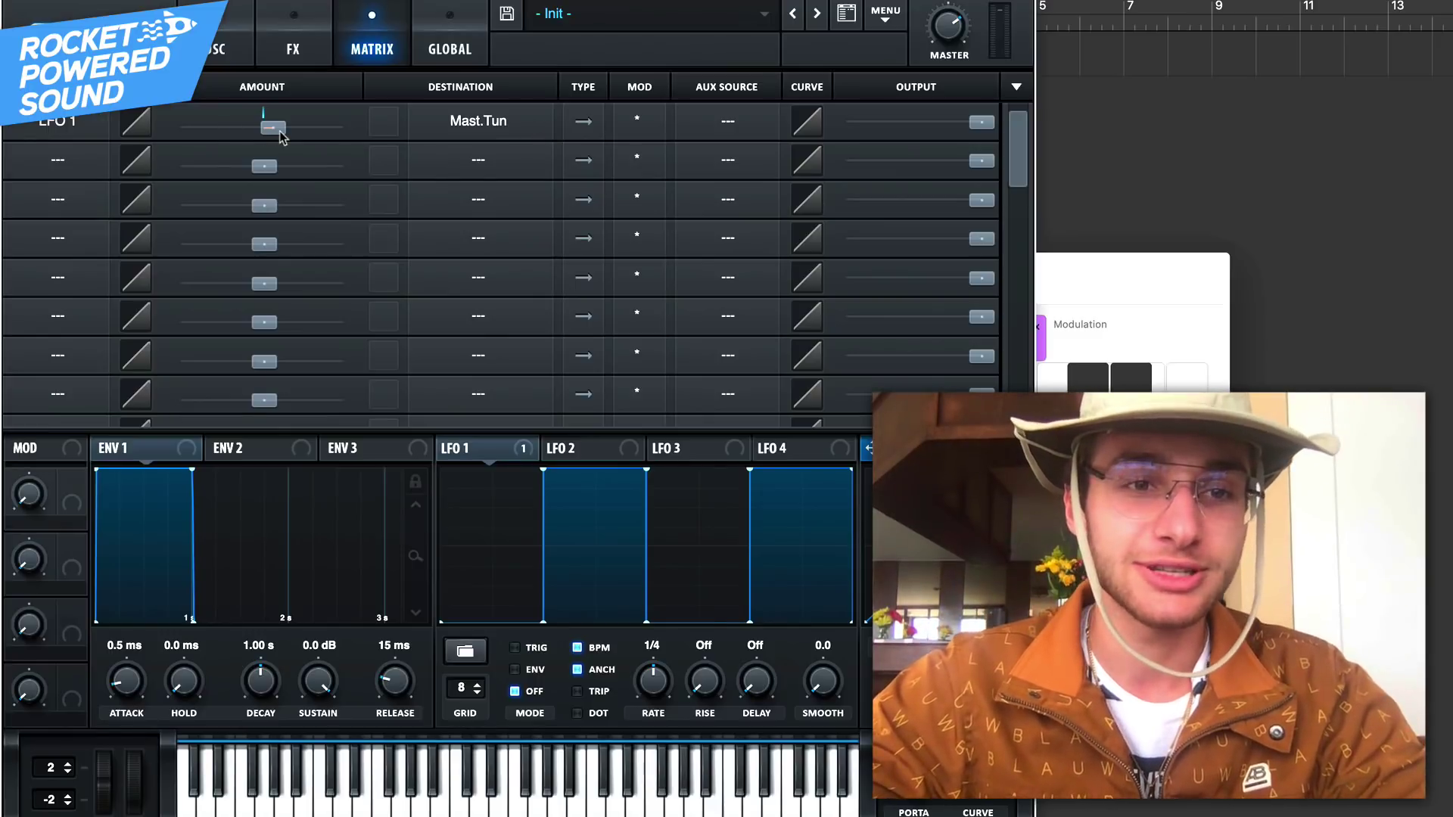
Give the row 1 route a small typed amount and delete two LFO 1 nodes to flatten the middle pulse
{"action": "left_click_drag", "start_coordinate": [280, 137], "coordinate": [277, 132]}
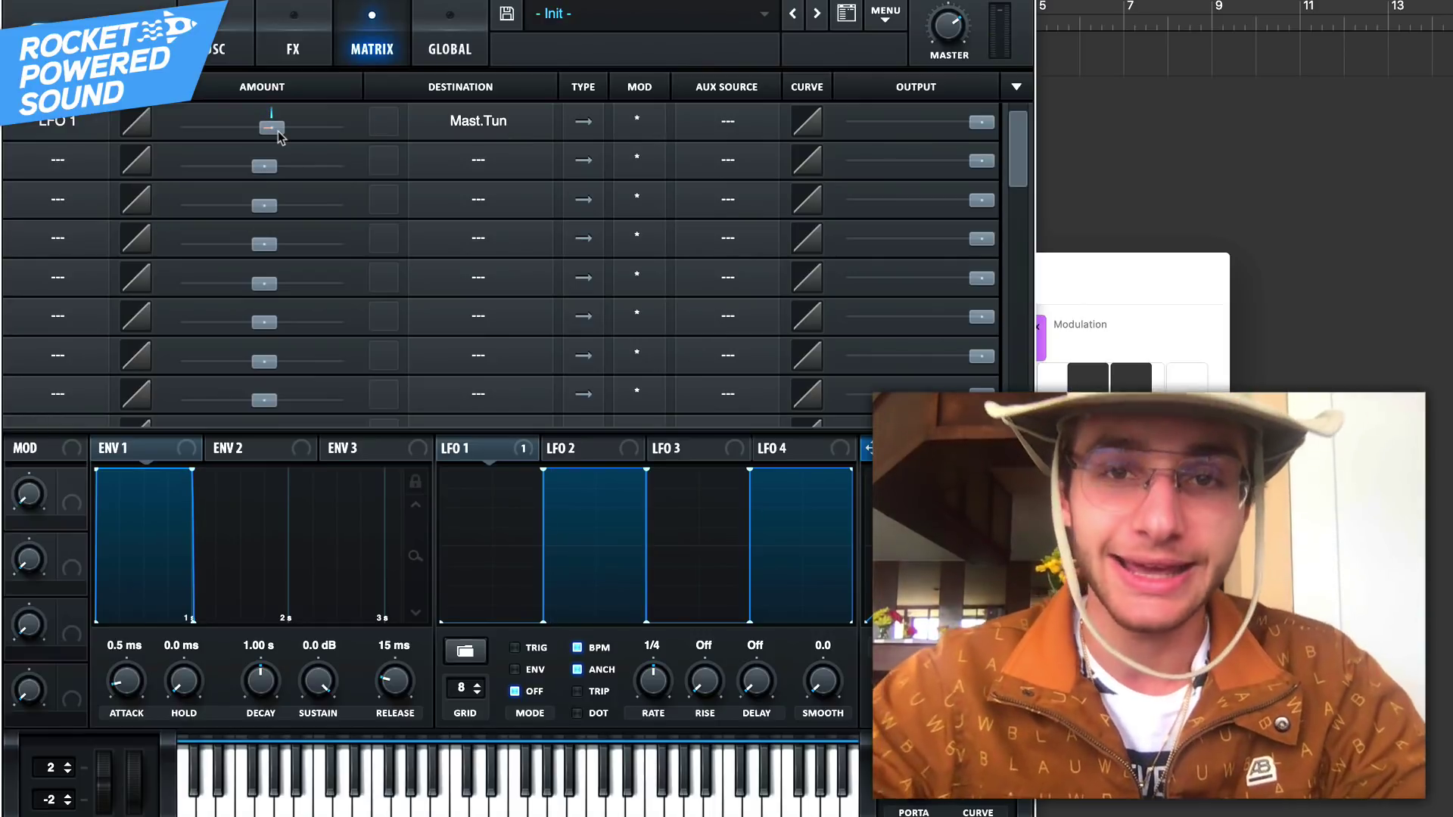
{"action": "double_click", "coordinate": [278, 131]}
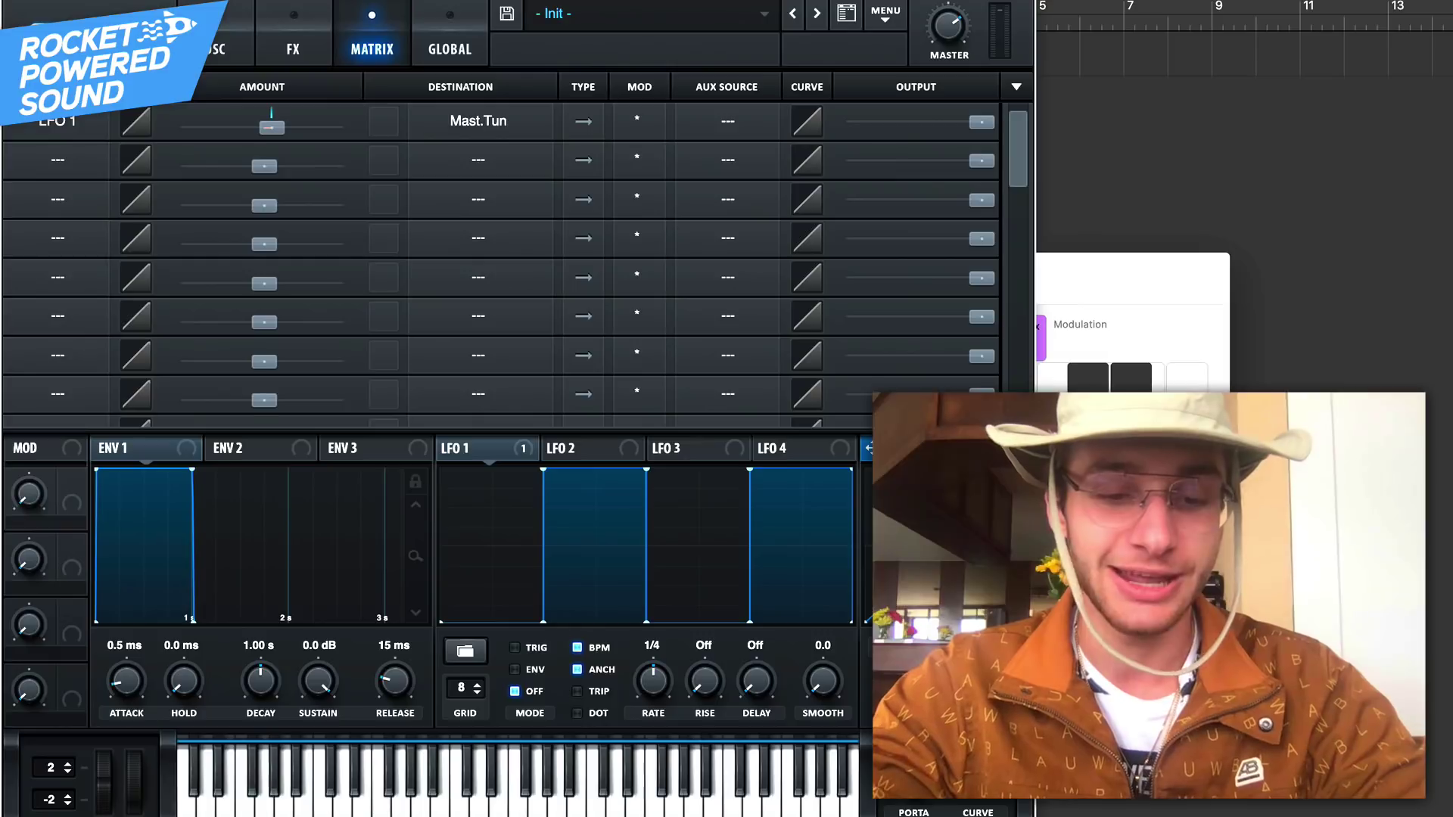
{"action": "double_click", "coordinate": [545, 473]}
{"action": "double_click", "coordinate": [645, 474]}
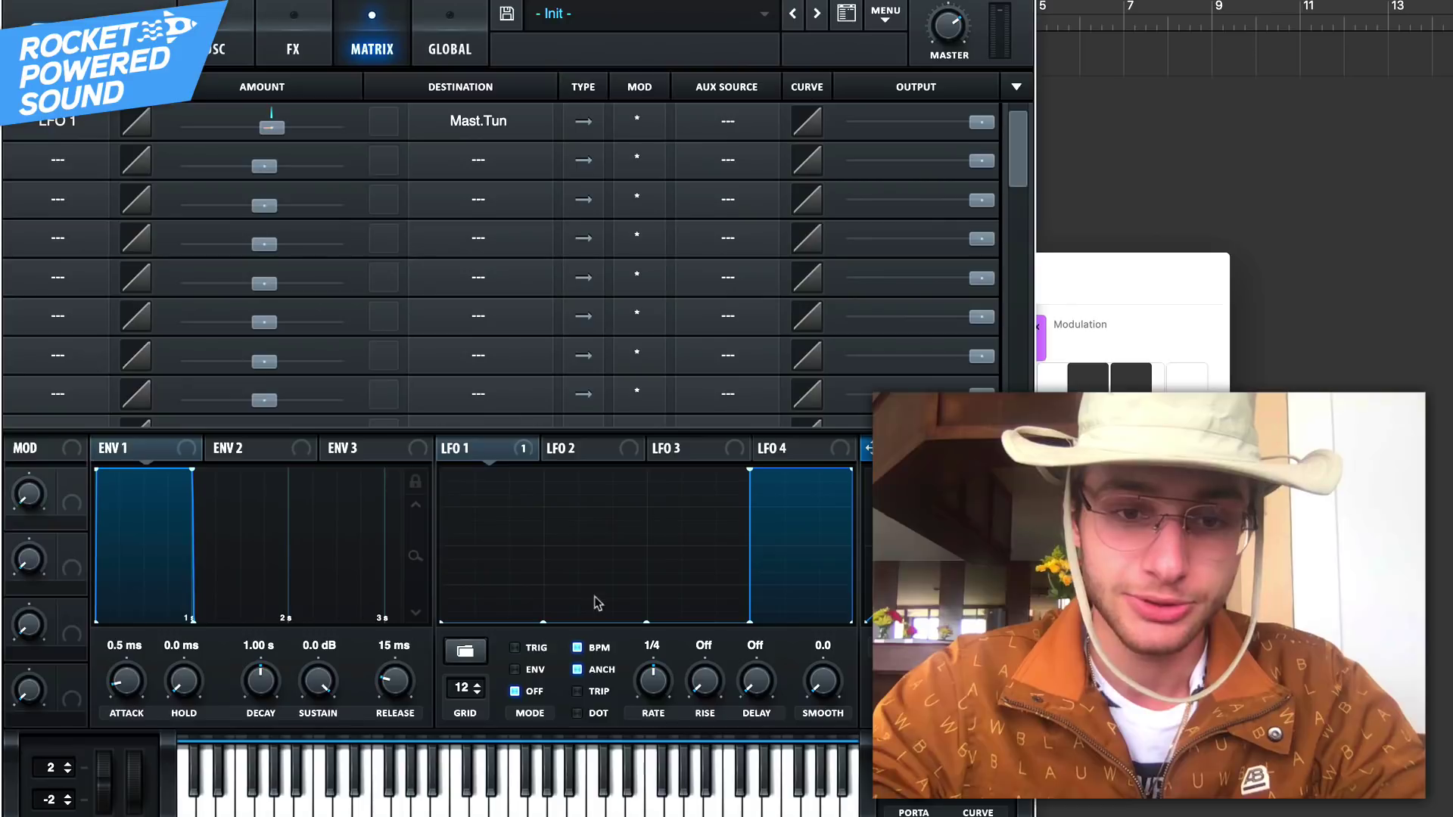
Paint low, full-height and lower steps into LFO 1 and set its rate to 1/16
{"action": "left_click", "coordinate": [546, 559]}
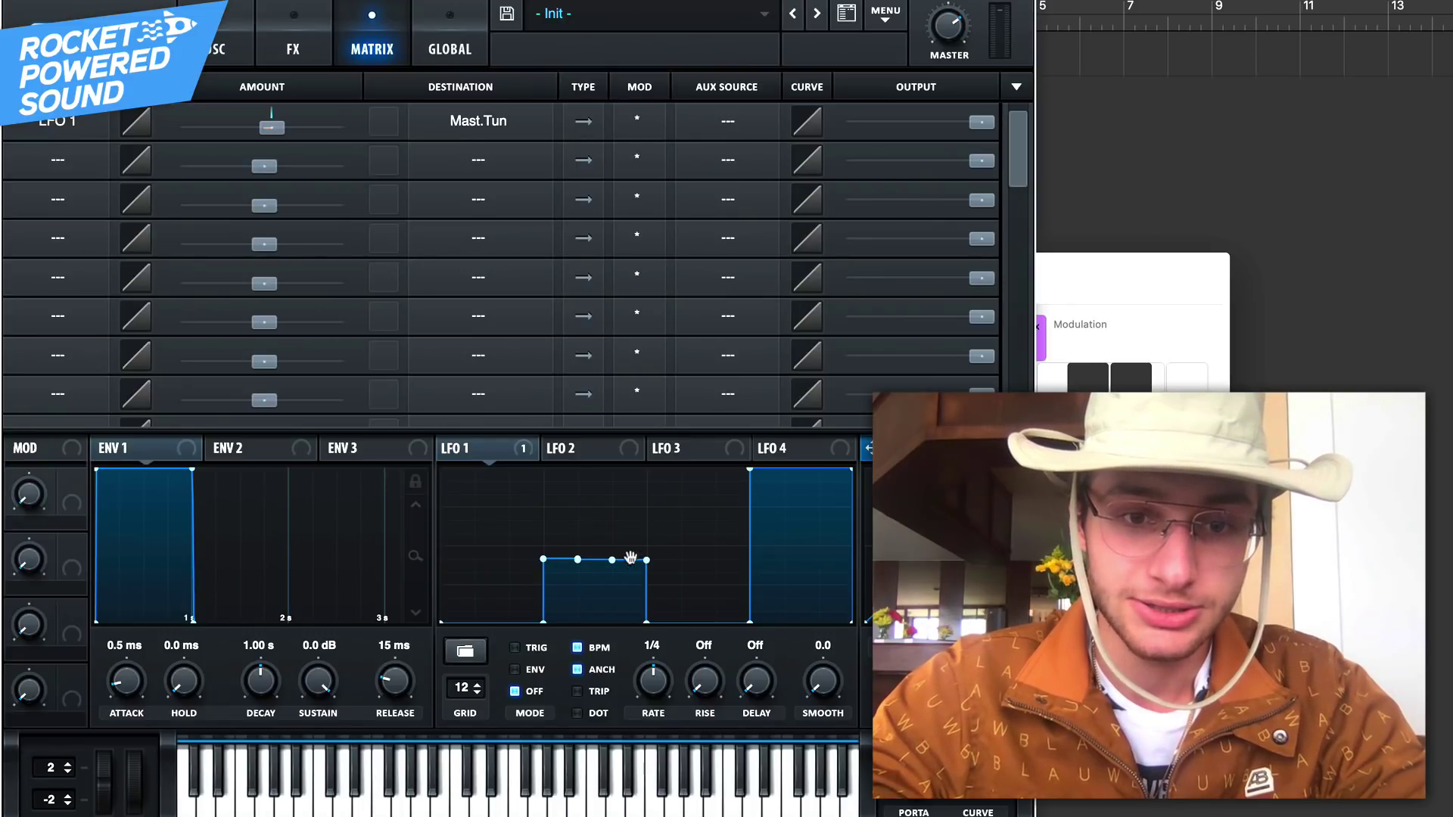
{"action": "mouse_move", "coordinate": [667, 495]}
{"action": "left_mouse_down"}
{"action": "mouse_move", "coordinate": [681, 466]}
{"action": "mouse_move", "coordinate": [724, 448]}
{"action": "left_mouse_up"}
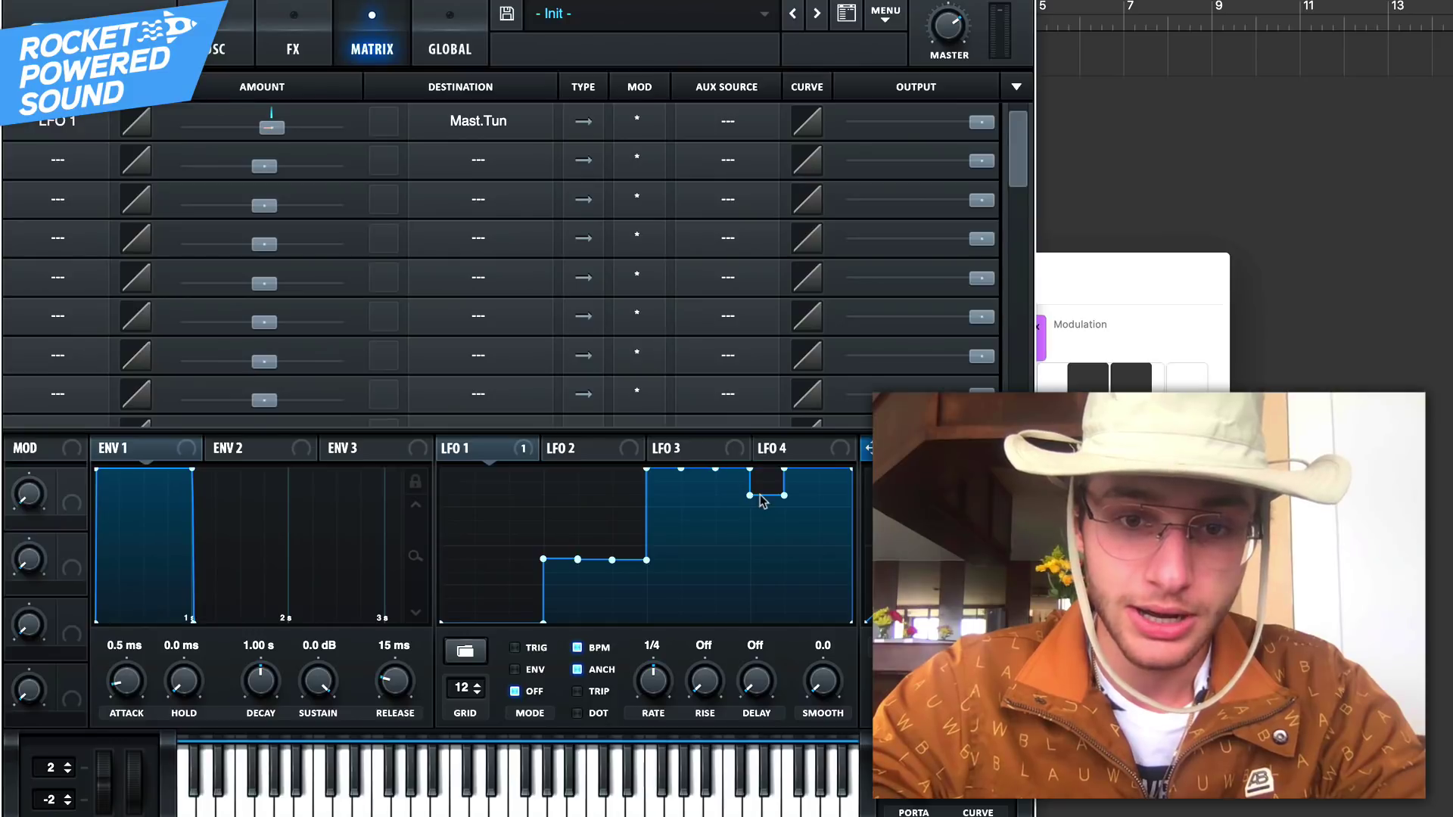
{"action": "left_click_drag", "start_coordinate": [762, 500], "coordinate": [830, 507]}
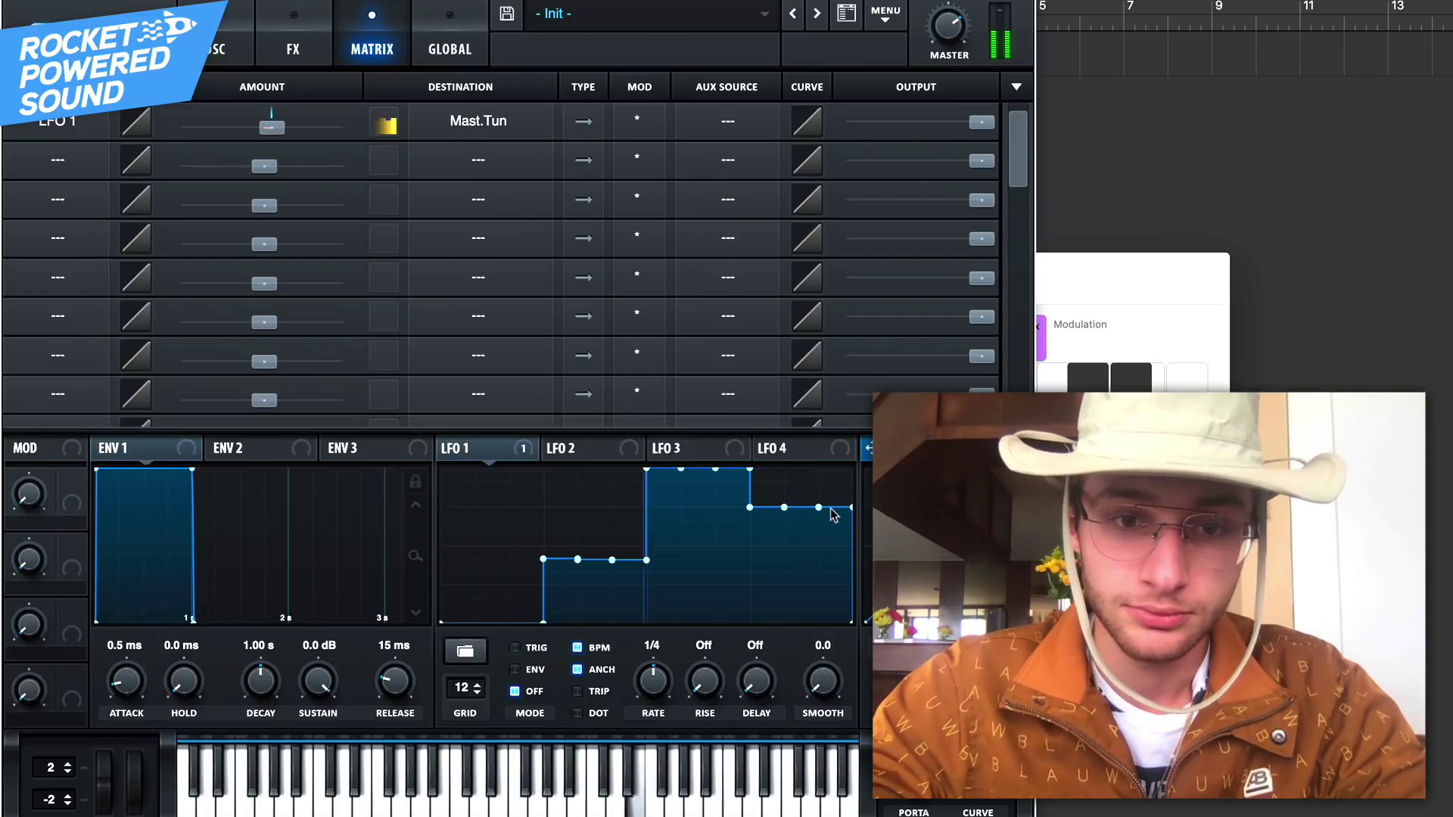
{"action": "left_click_drag", "start_coordinate": [655, 681], "coordinate": [671, 665]}
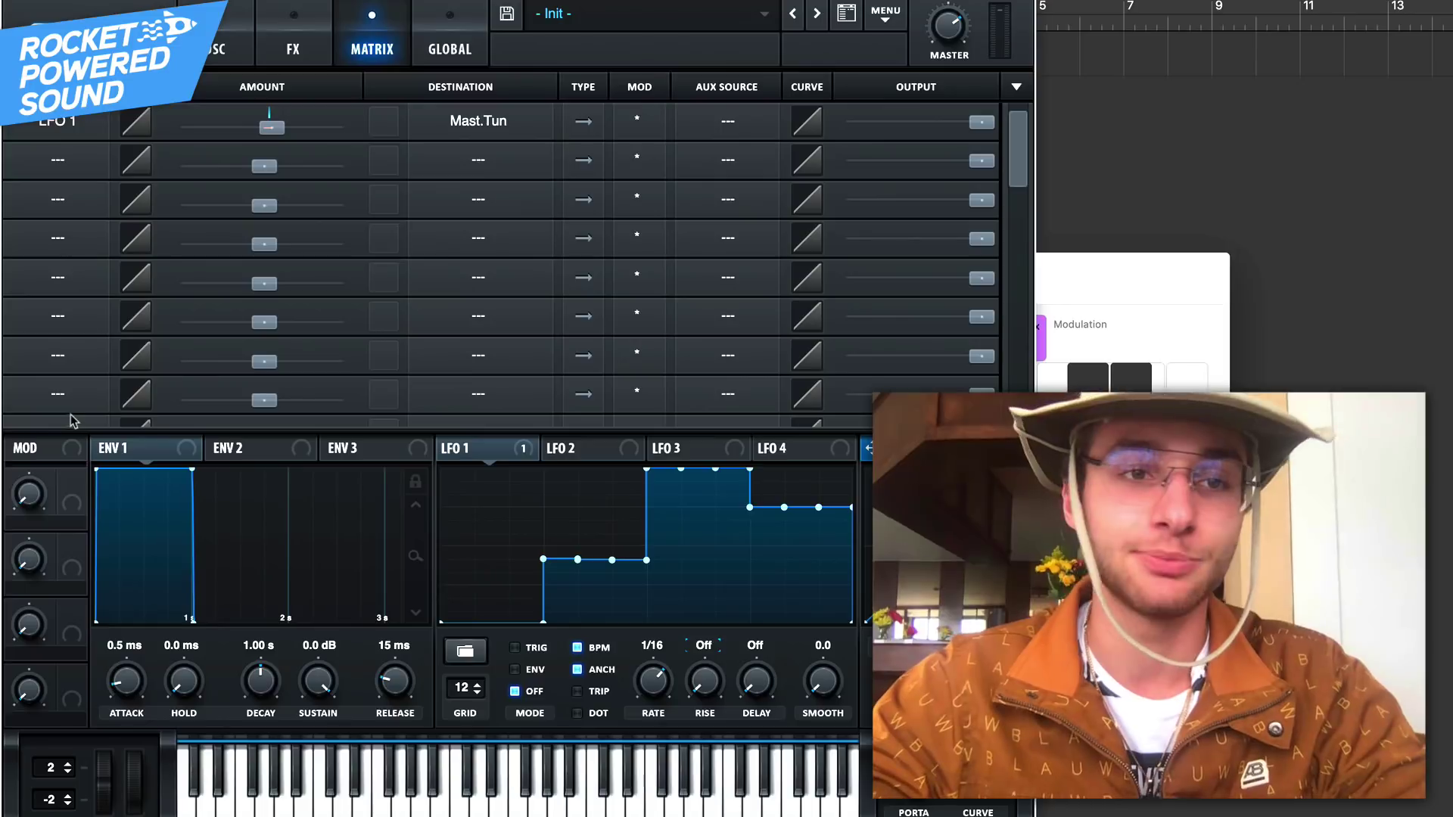
{"action": "left_click", "coordinate": [228, 46]}
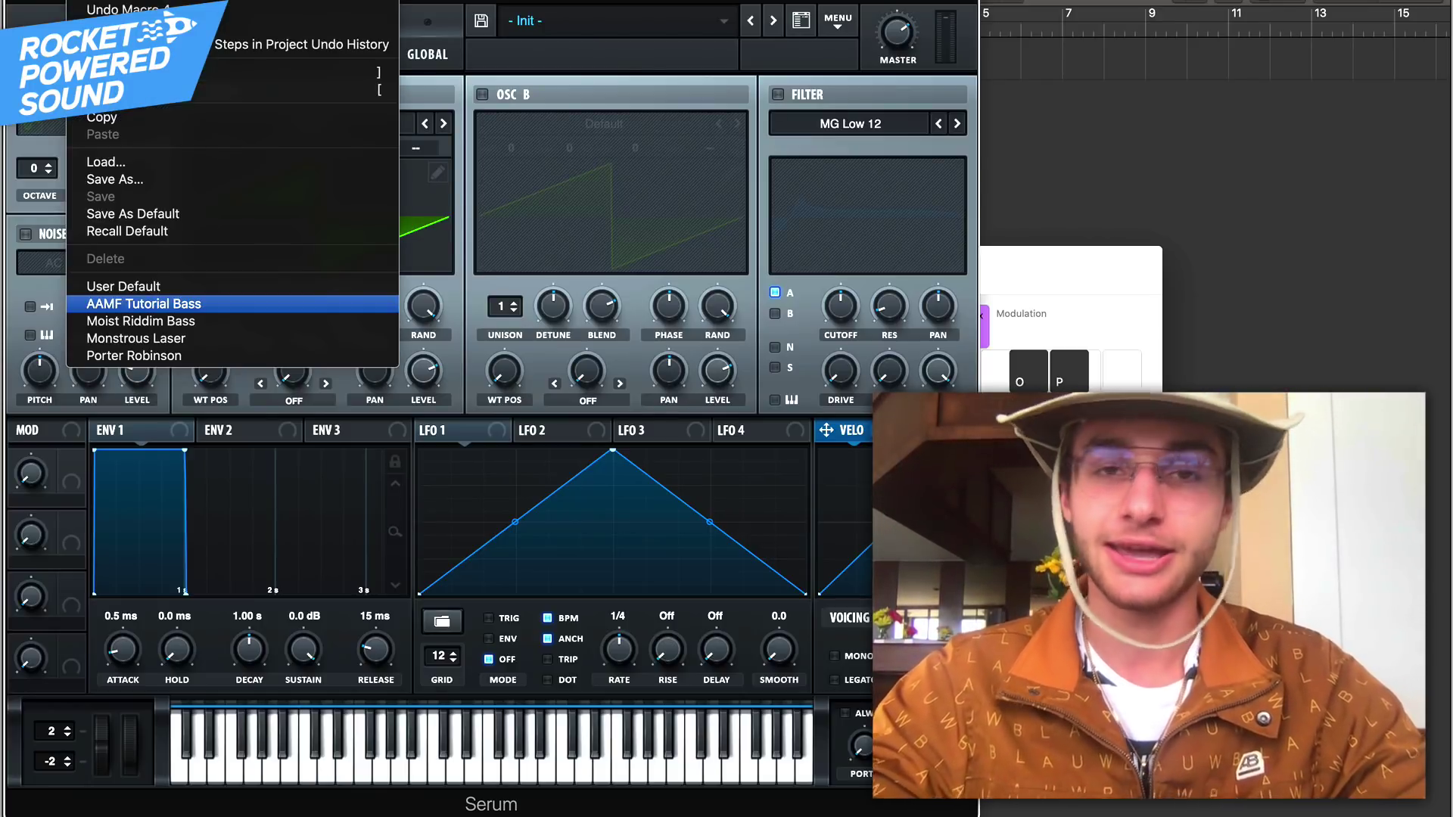
Load the AAMF Tutorial Bass preset, view its effects rack and bring up the patch menu
{"action": "left_click", "coordinate": [143, 303]}
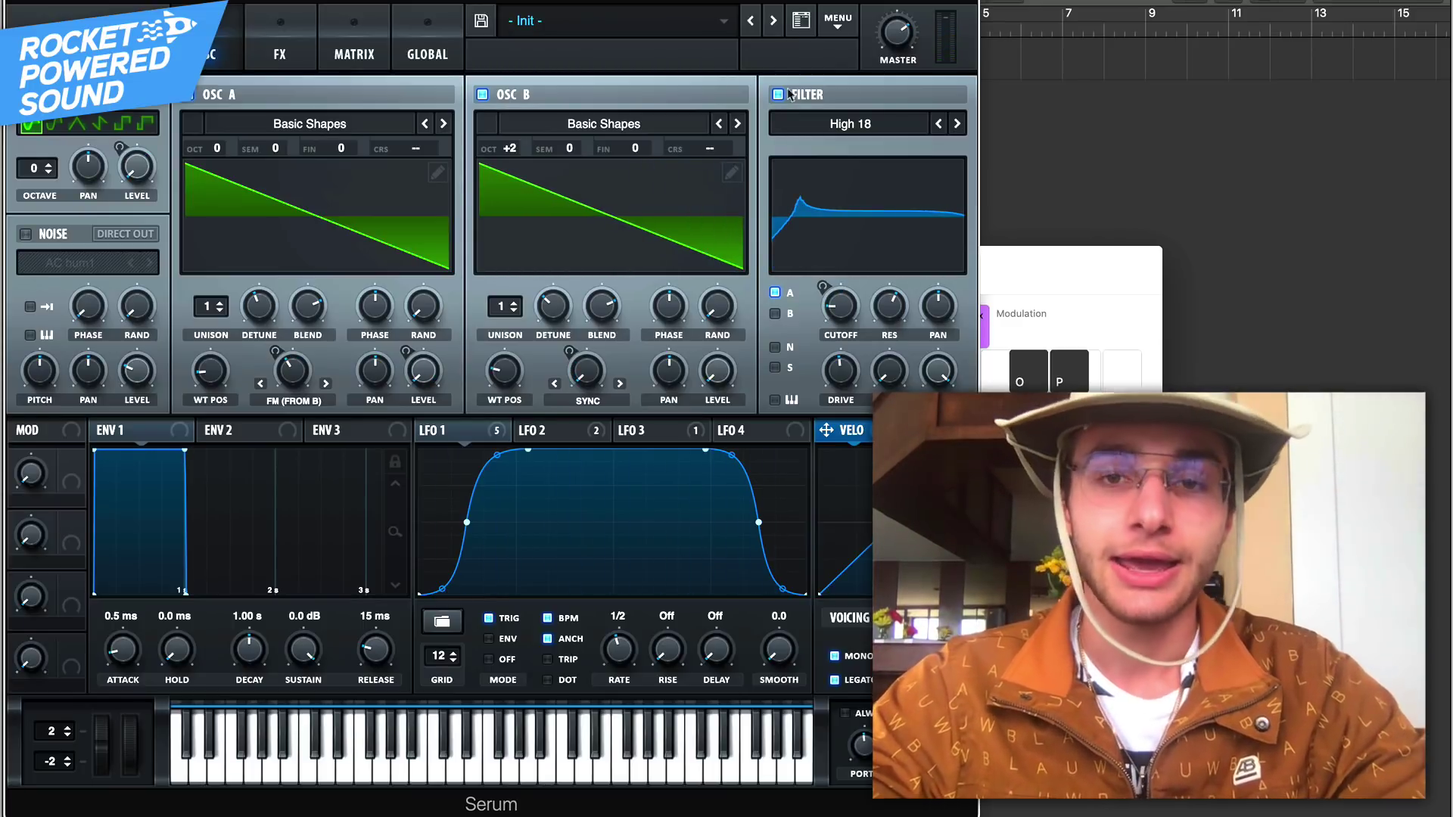
{"action": "left_click", "coordinate": [834, 27]}
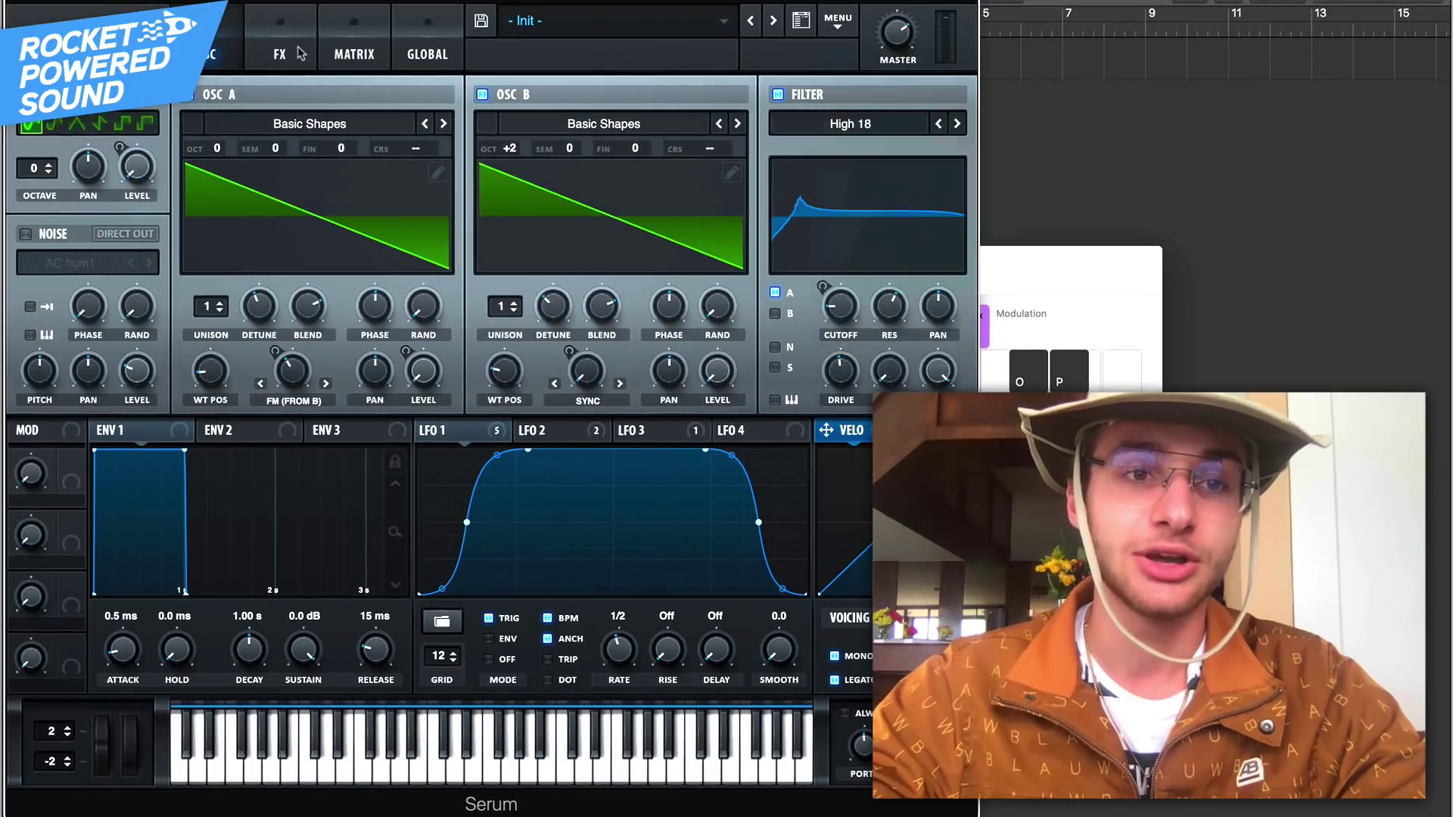
{"action": "left_click", "coordinate": [298, 52]}
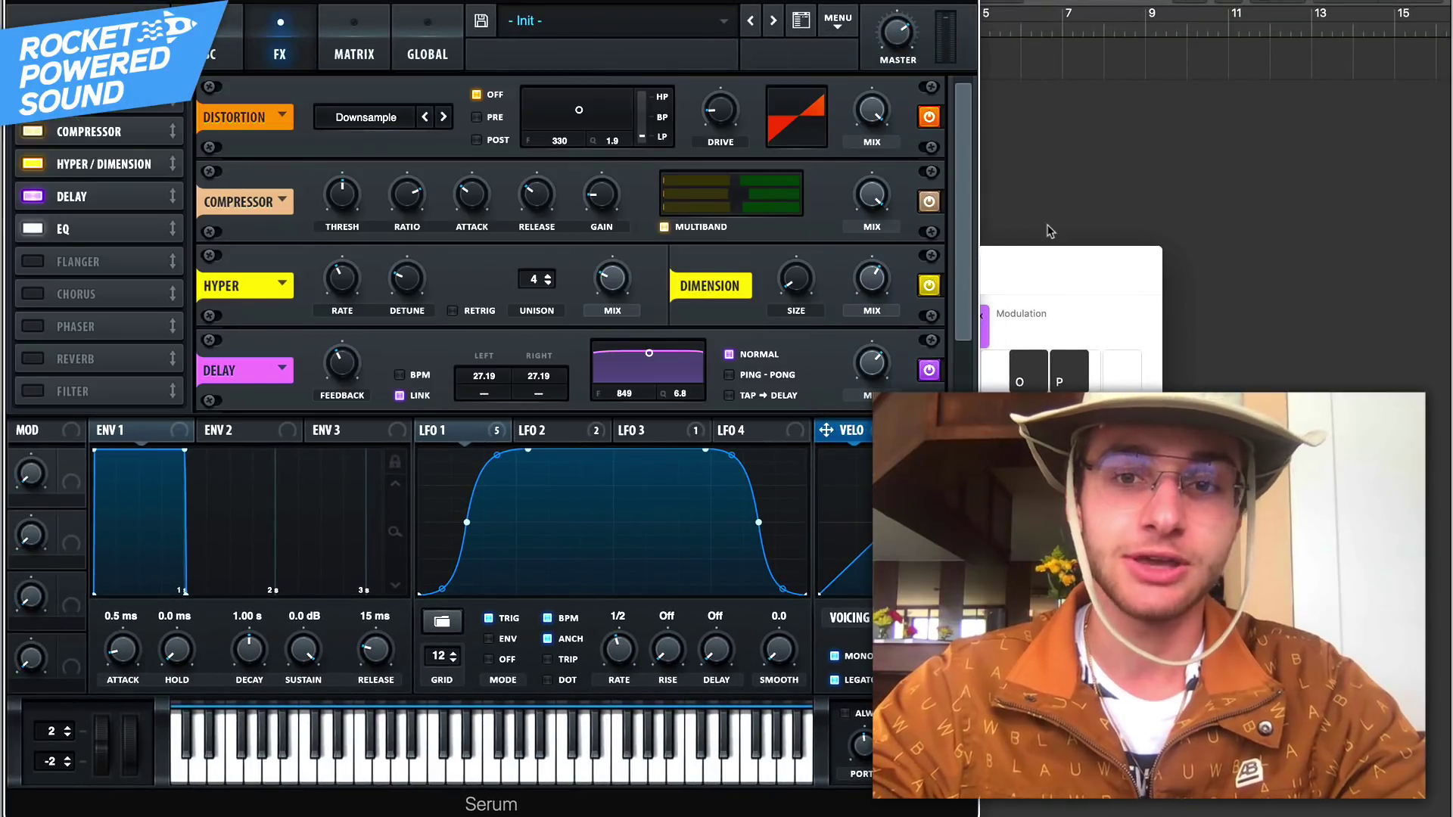
{"action": "scroll", "coordinate": [914, 282], "scroll_direction": "down", "scroll_amount": 2}
{"action": "scroll", "coordinate": [913, 282], "scroll_direction": "down", "scroll_amount": 2}
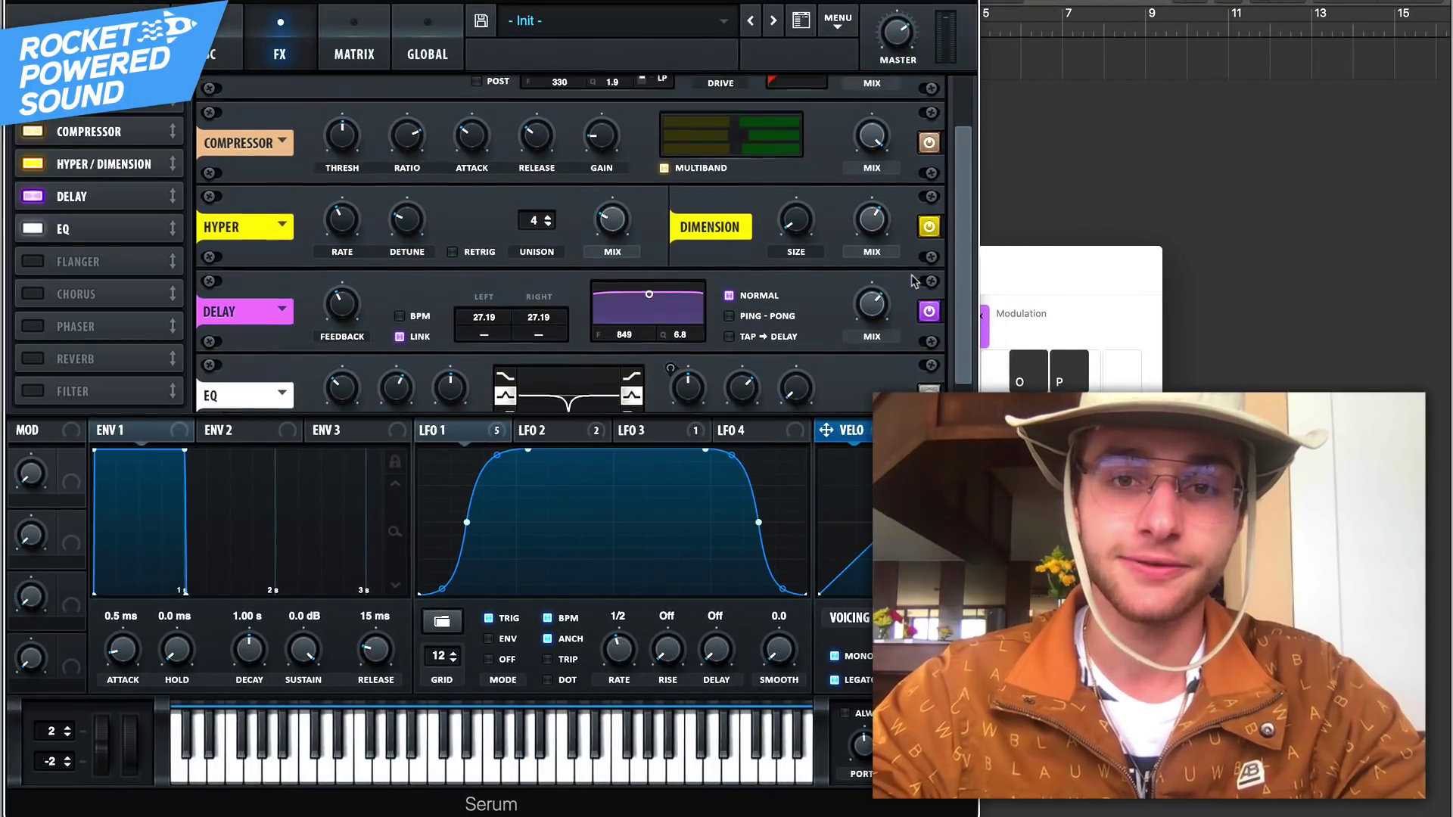
{"action": "scroll", "coordinate": [270, 134], "scroll_direction": "up", "scroll_amount": 4}
{"action": "left_click", "coordinate": [839, 19]}
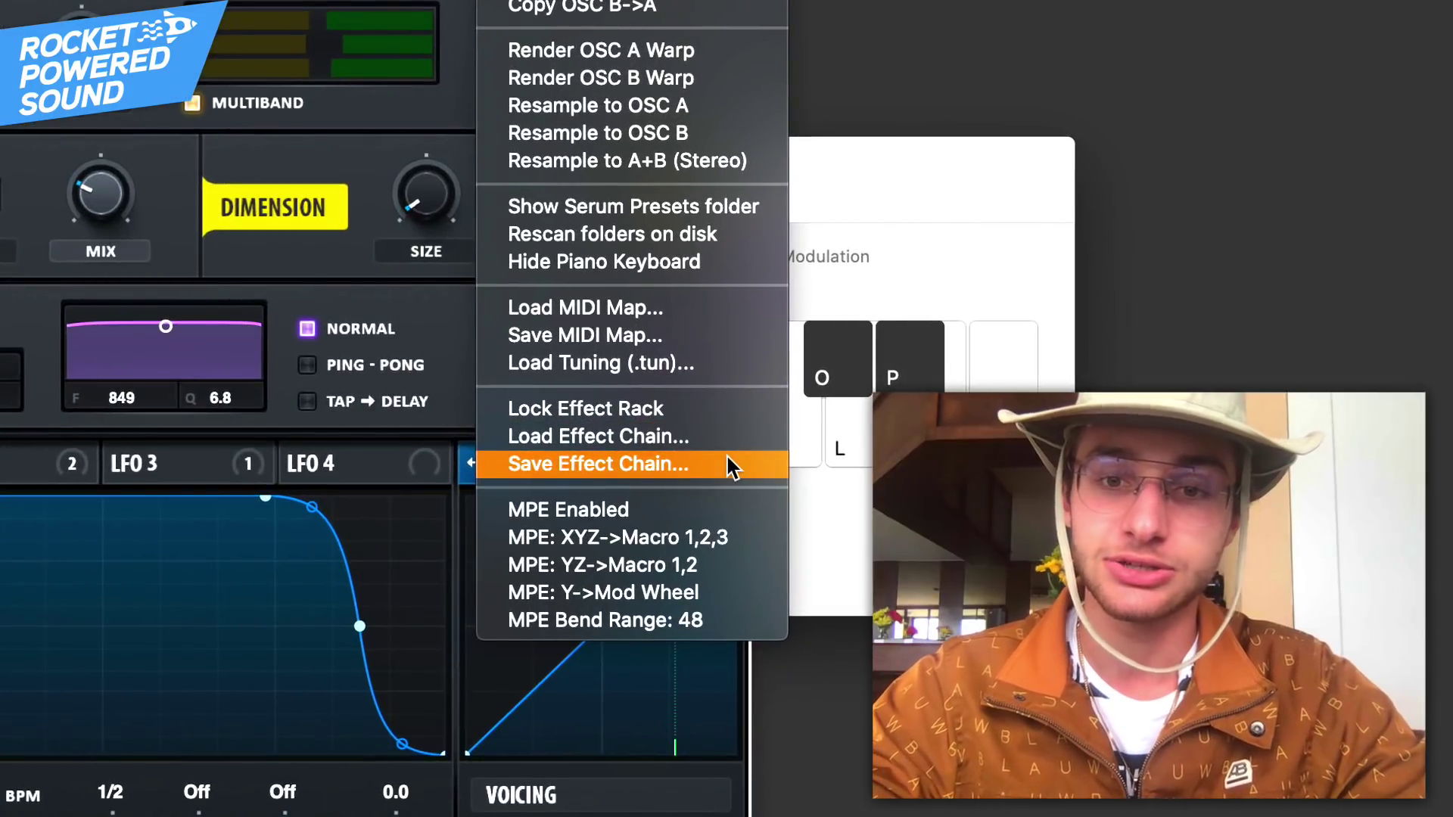
Save the effects as chain TUTORIAL TEST, init the preset, then load TUTORIAL TEST.fxr back in
{"action": "left_click", "coordinate": [728, 459]}
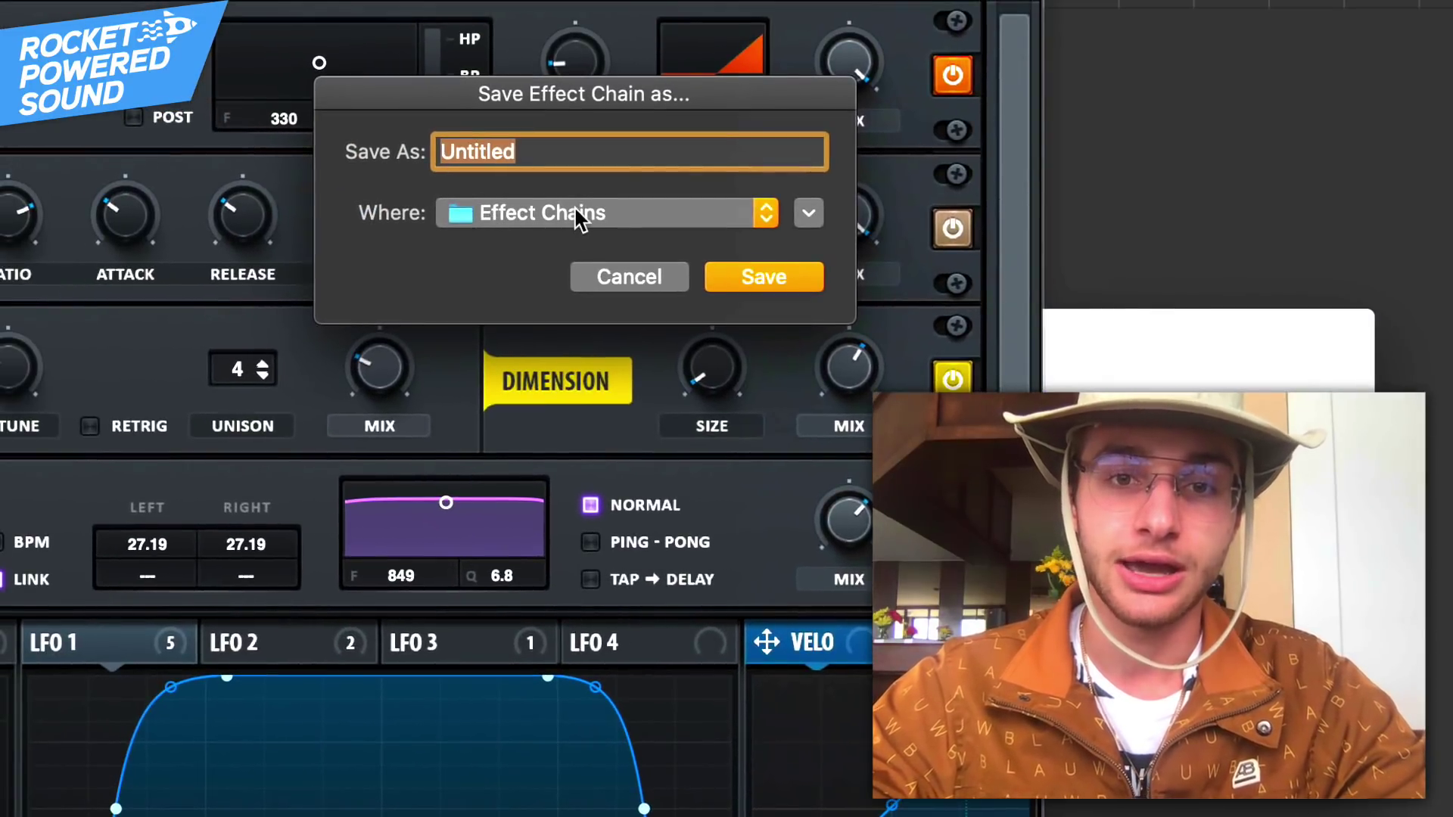
{"action": "type", "text": "TUTORIAL TEST"}
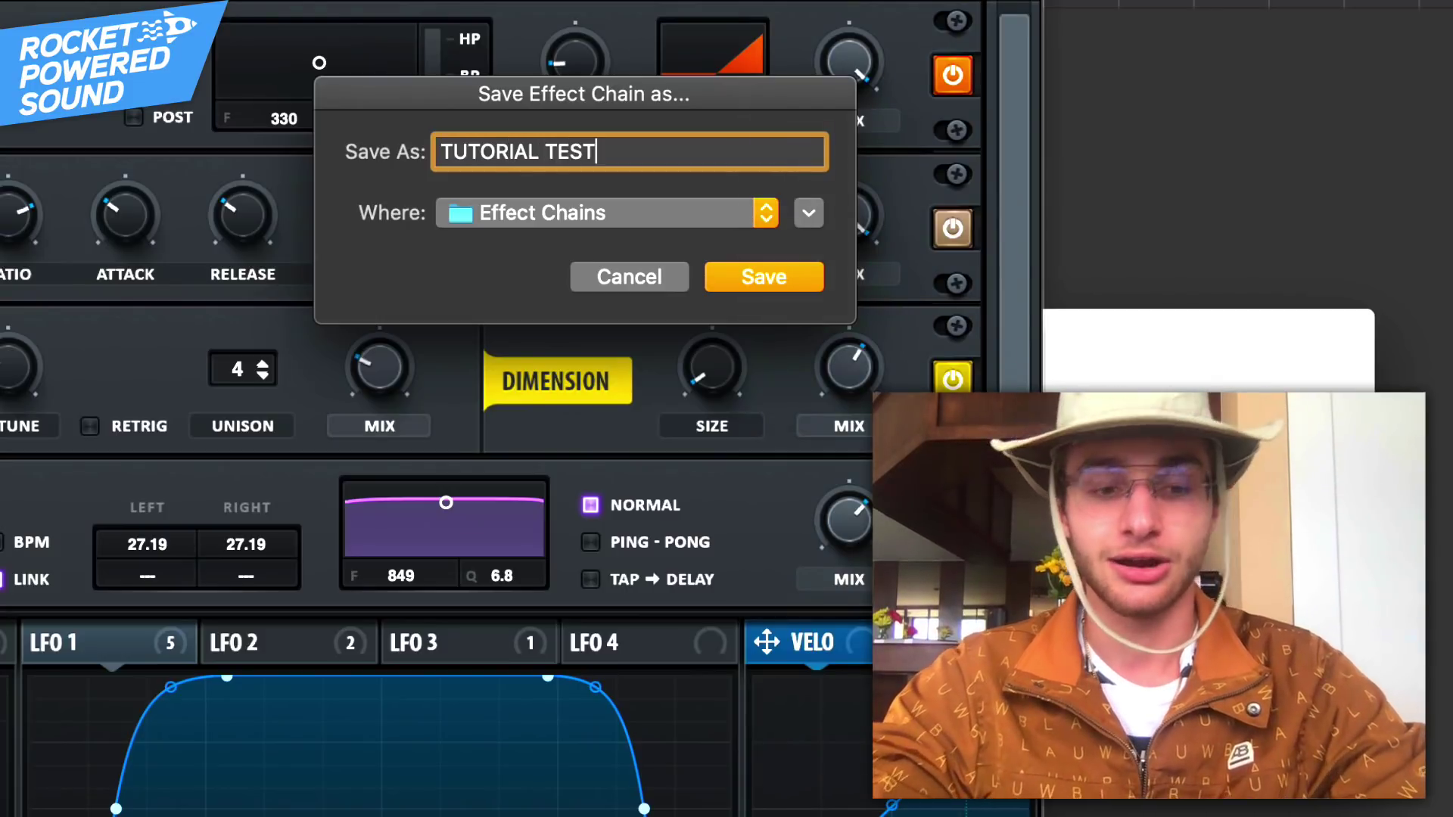
{"action": "key", "text": "Return"}
{"action": "left_click", "coordinate": [838, 19]}
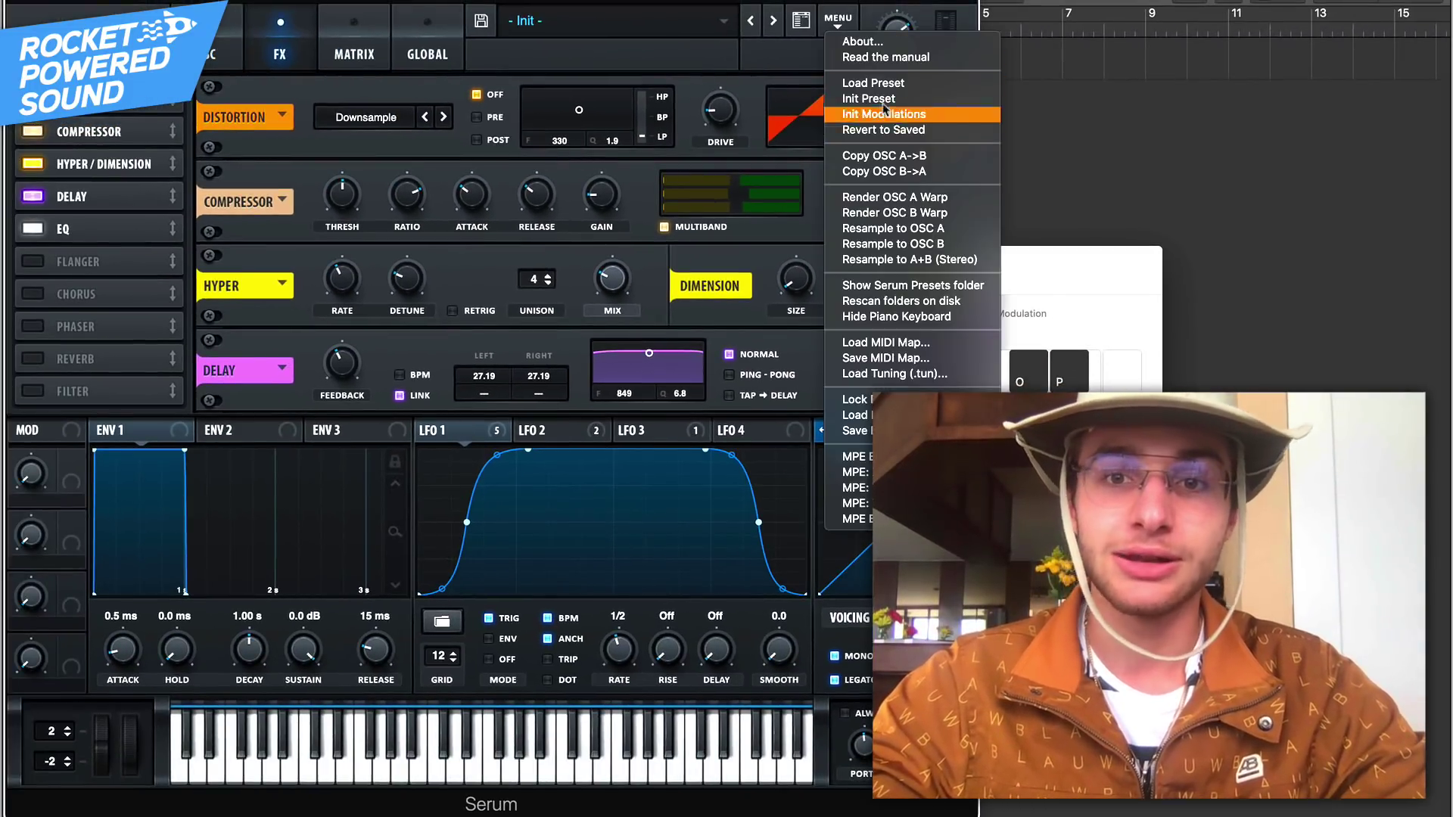
{"action": "left_click", "coordinate": [874, 99]}
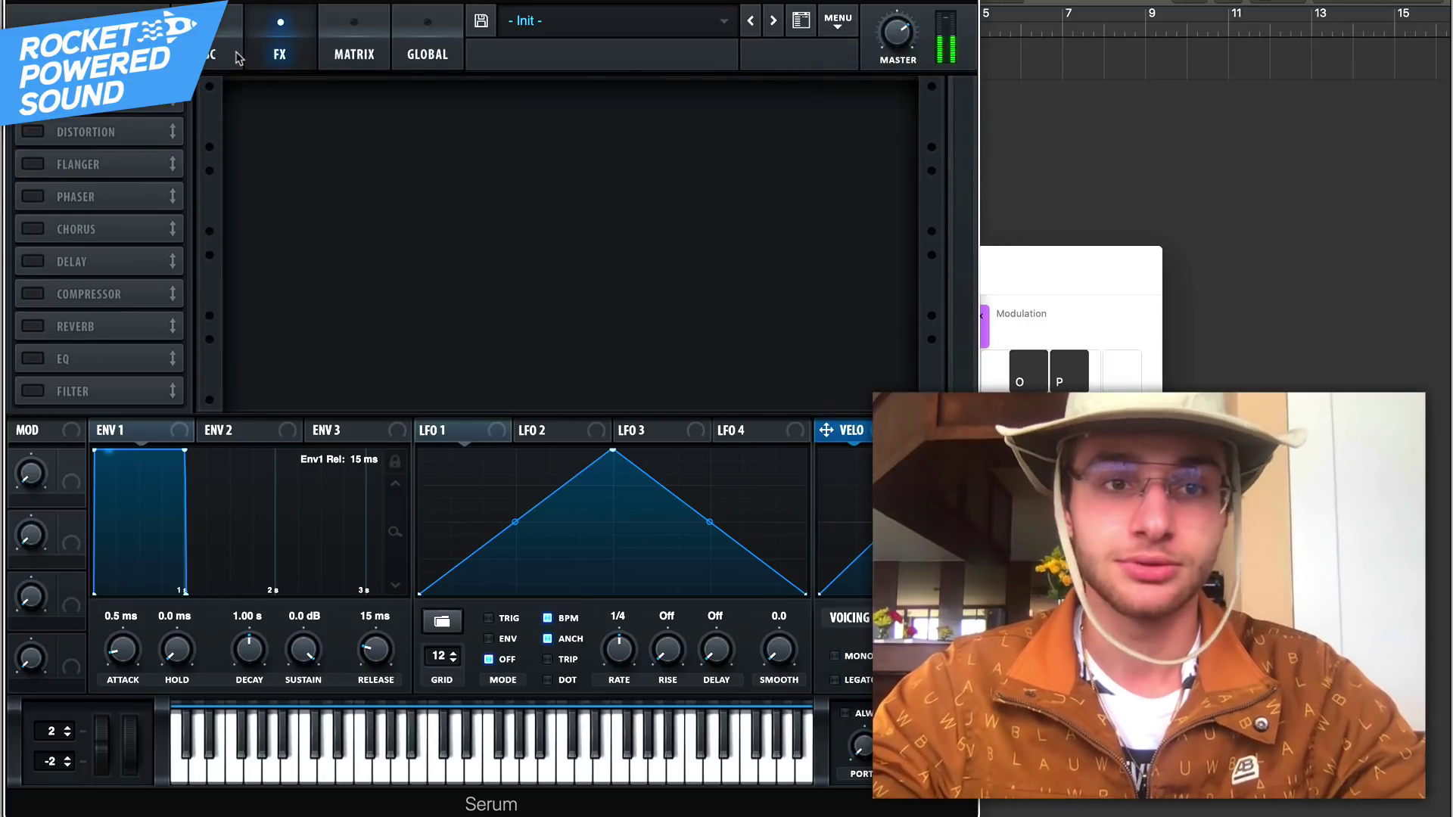
{"action": "left_click", "coordinate": [838, 20]}
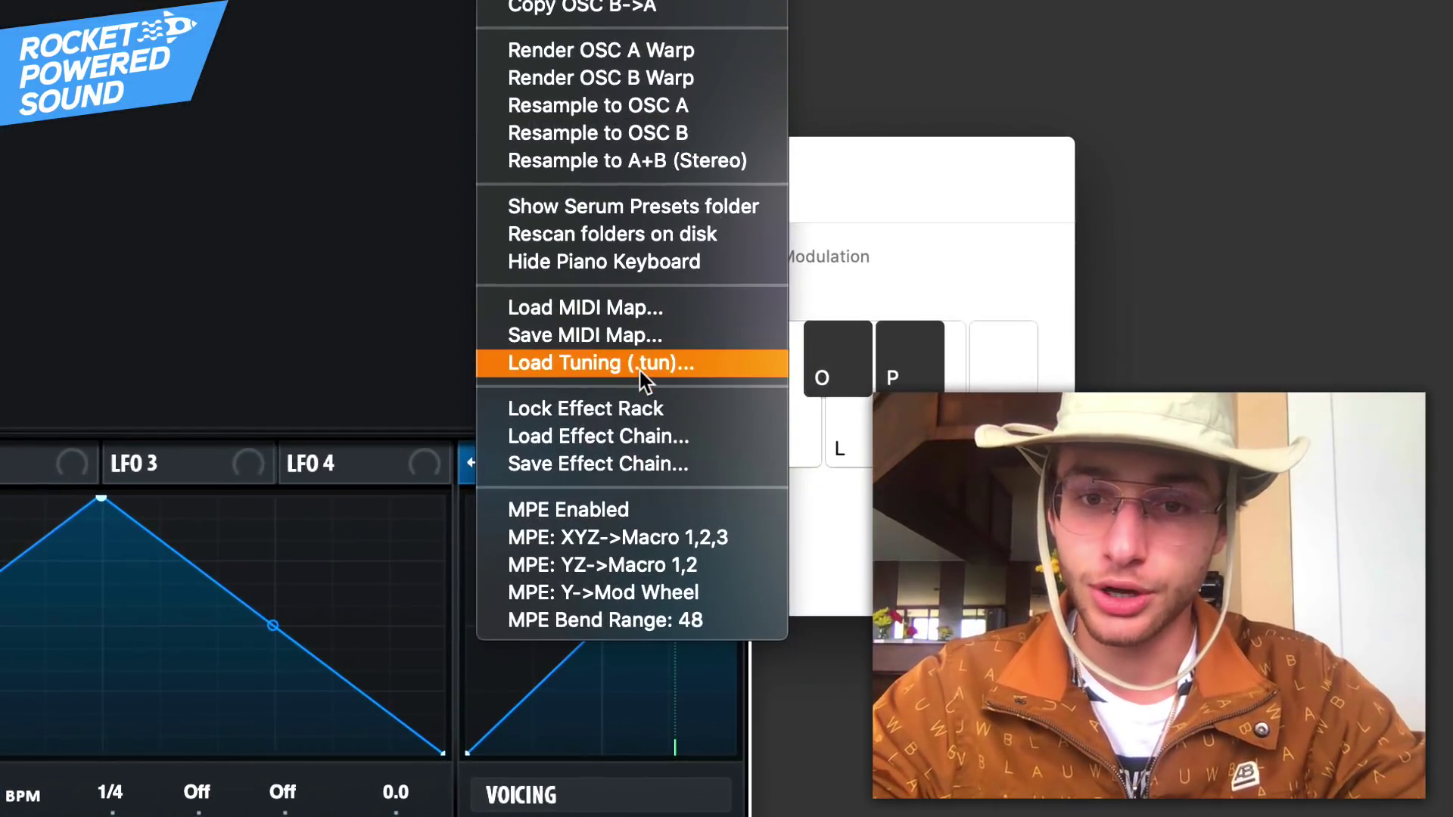
{"action": "left_click", "coordinate": [638, 434]}
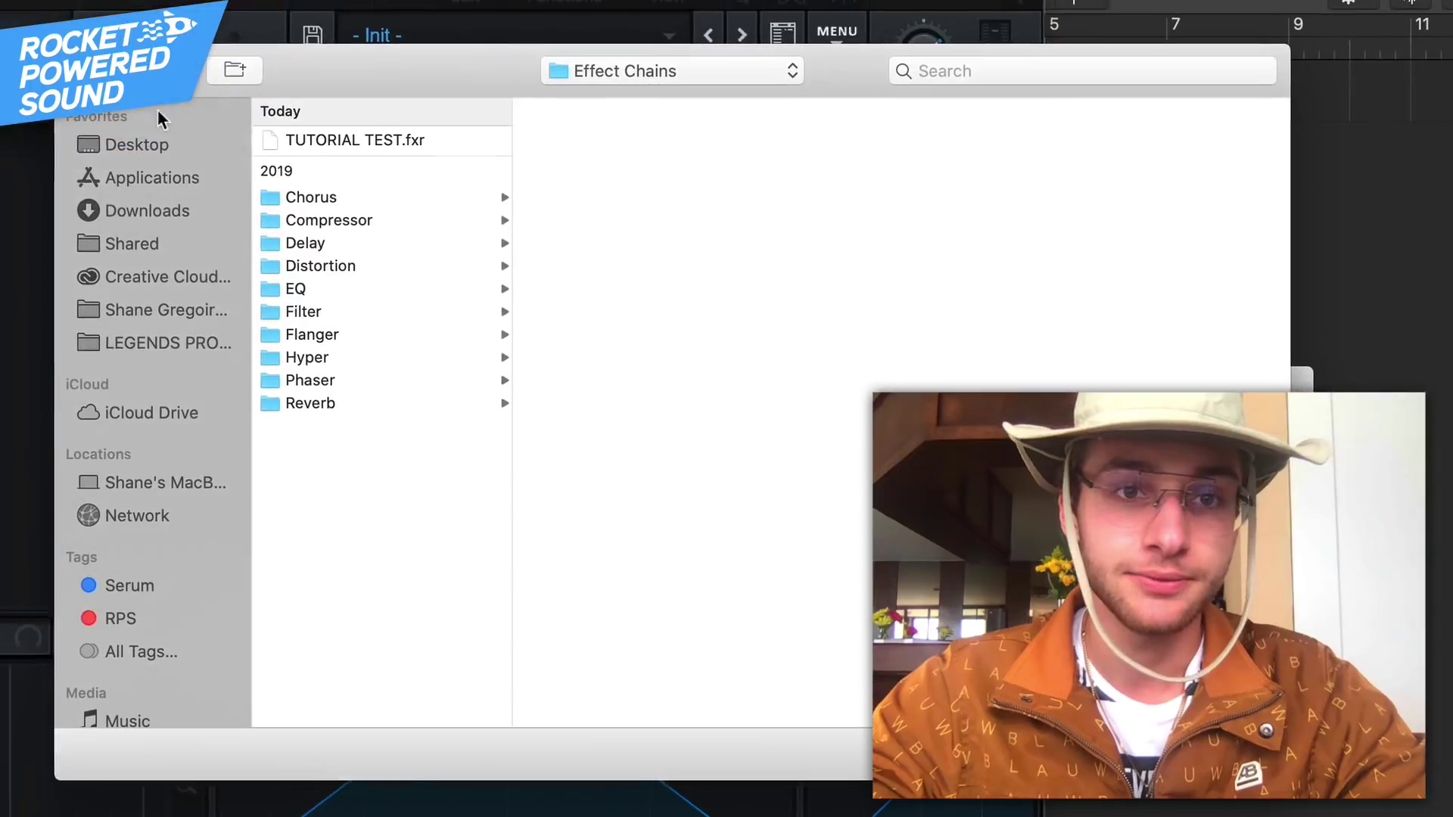
{"action": "double_click", "coordinate": [343, 154]}
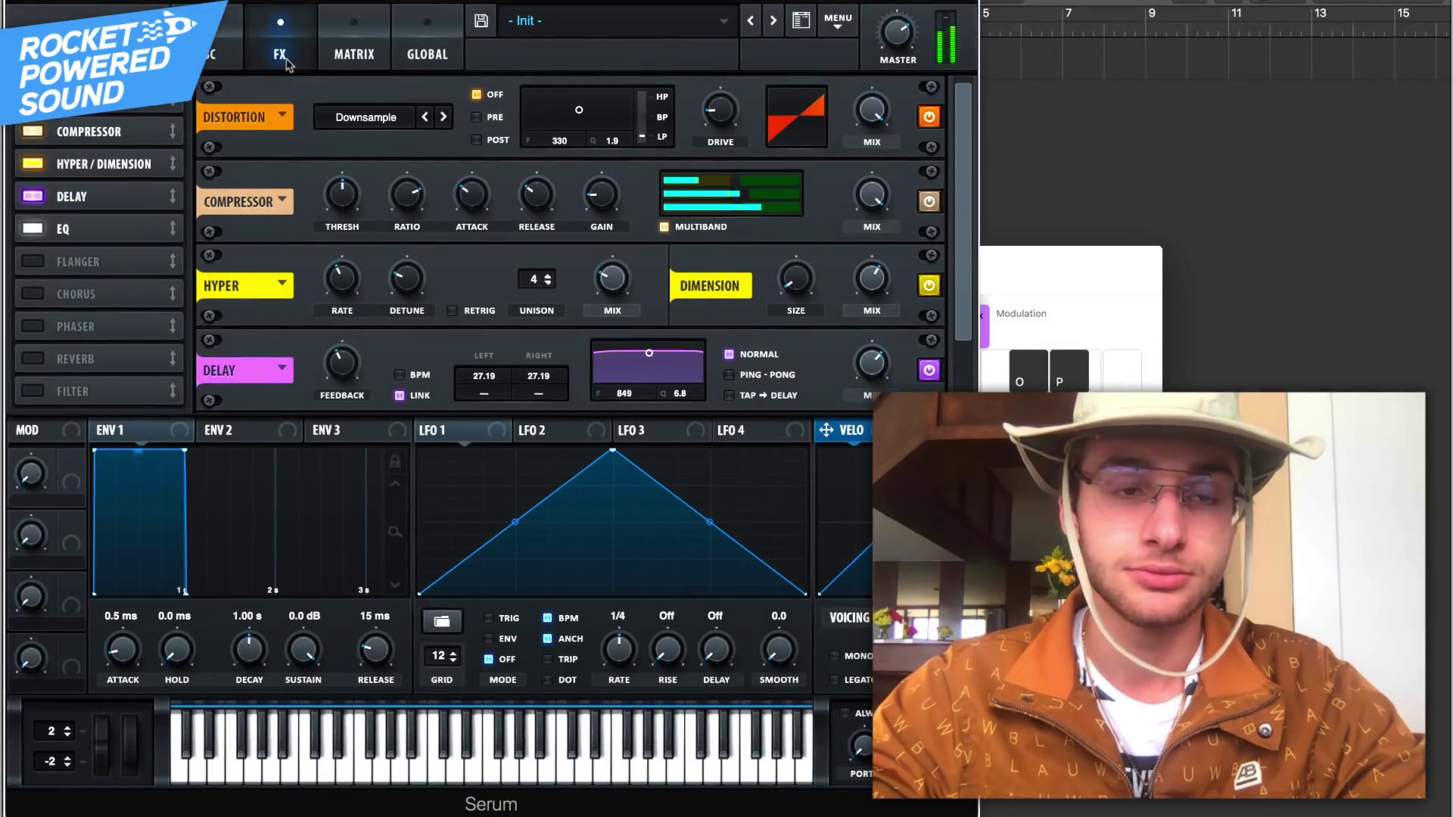
Set Osc A's warp to FM from B and enable Osc B at minimum level, then glance at matrix and effects
{"action": "left_click", "coordinate": [210, 54]}
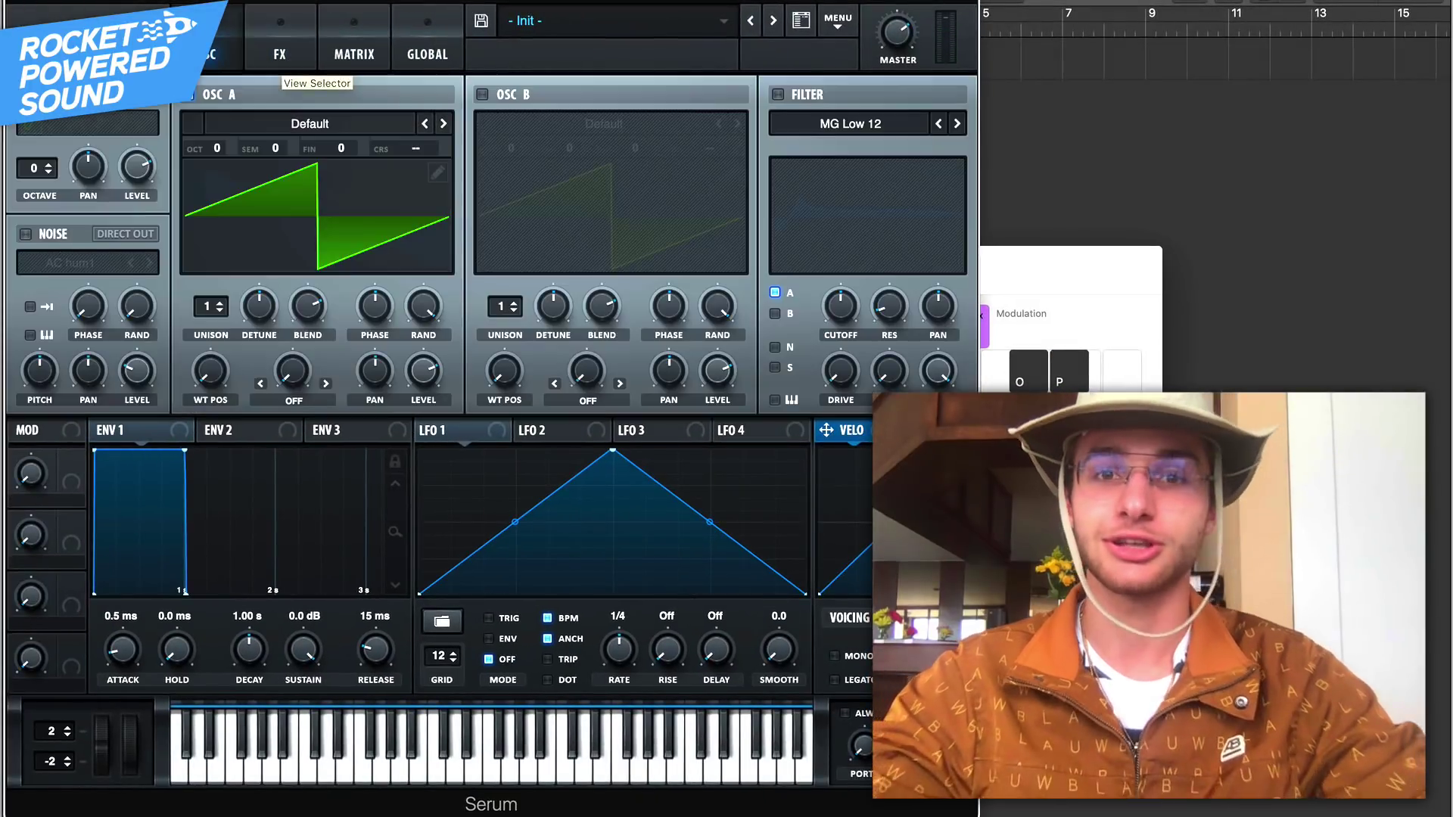
{"action": "left_click", "coordinate": [318, 404]}
{"action": "left_click", "coordinate": [307, 691]}
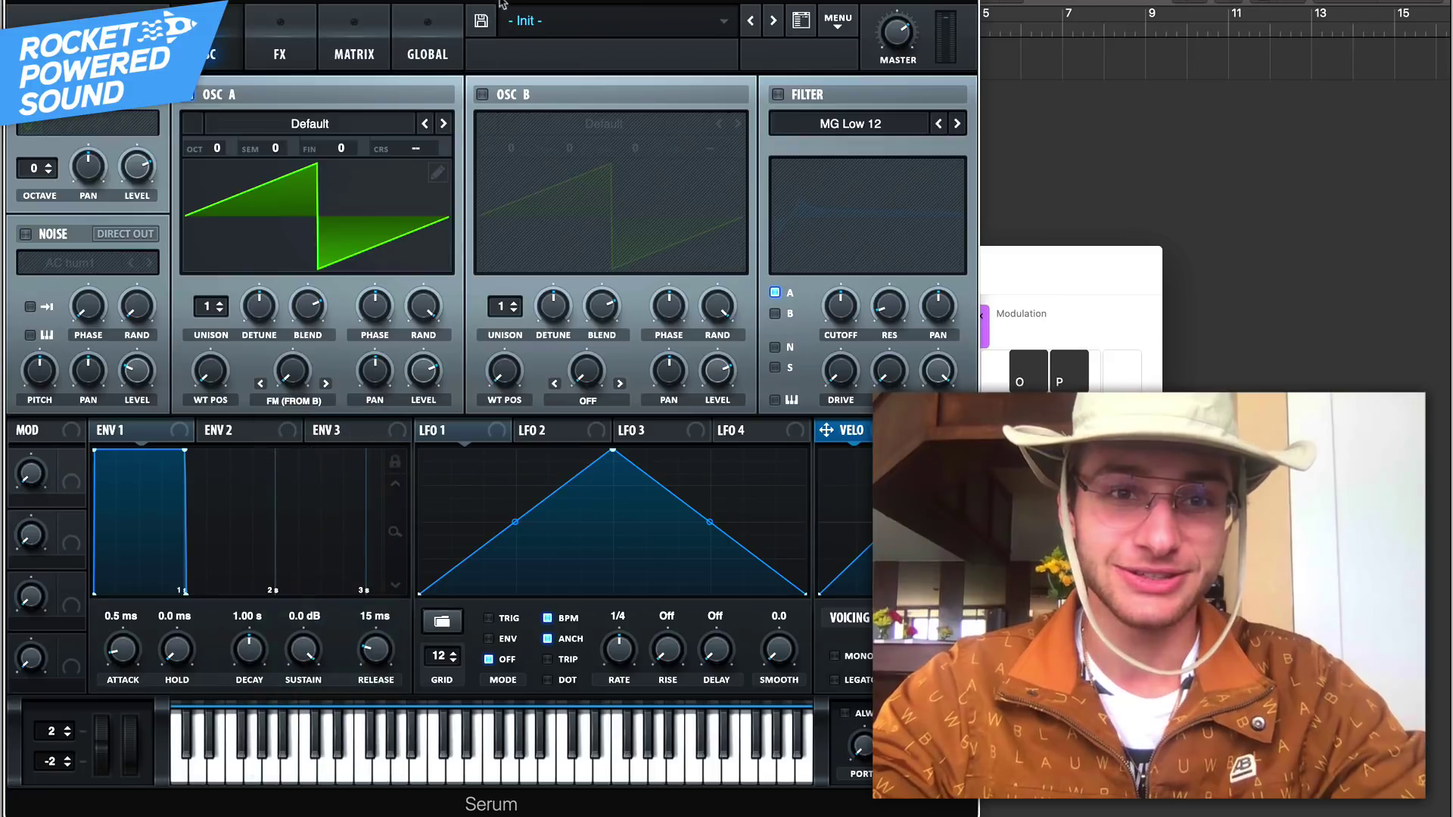
{"action": "left_click", "coordinate": [486, 96]}
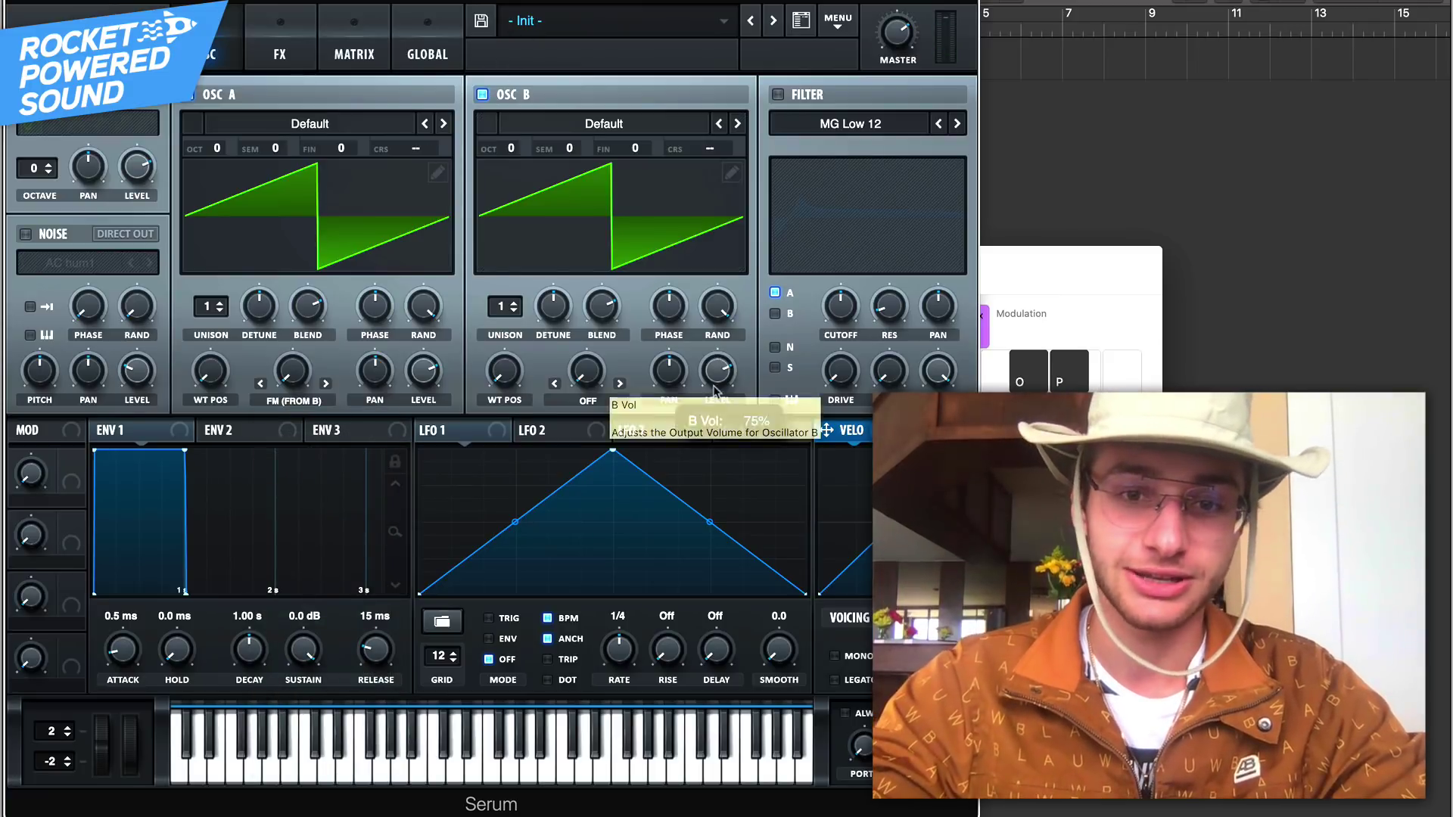
{"action": "left_click_drag", "start_coordinate": [715, 392], "coordinate": [664, 533]}
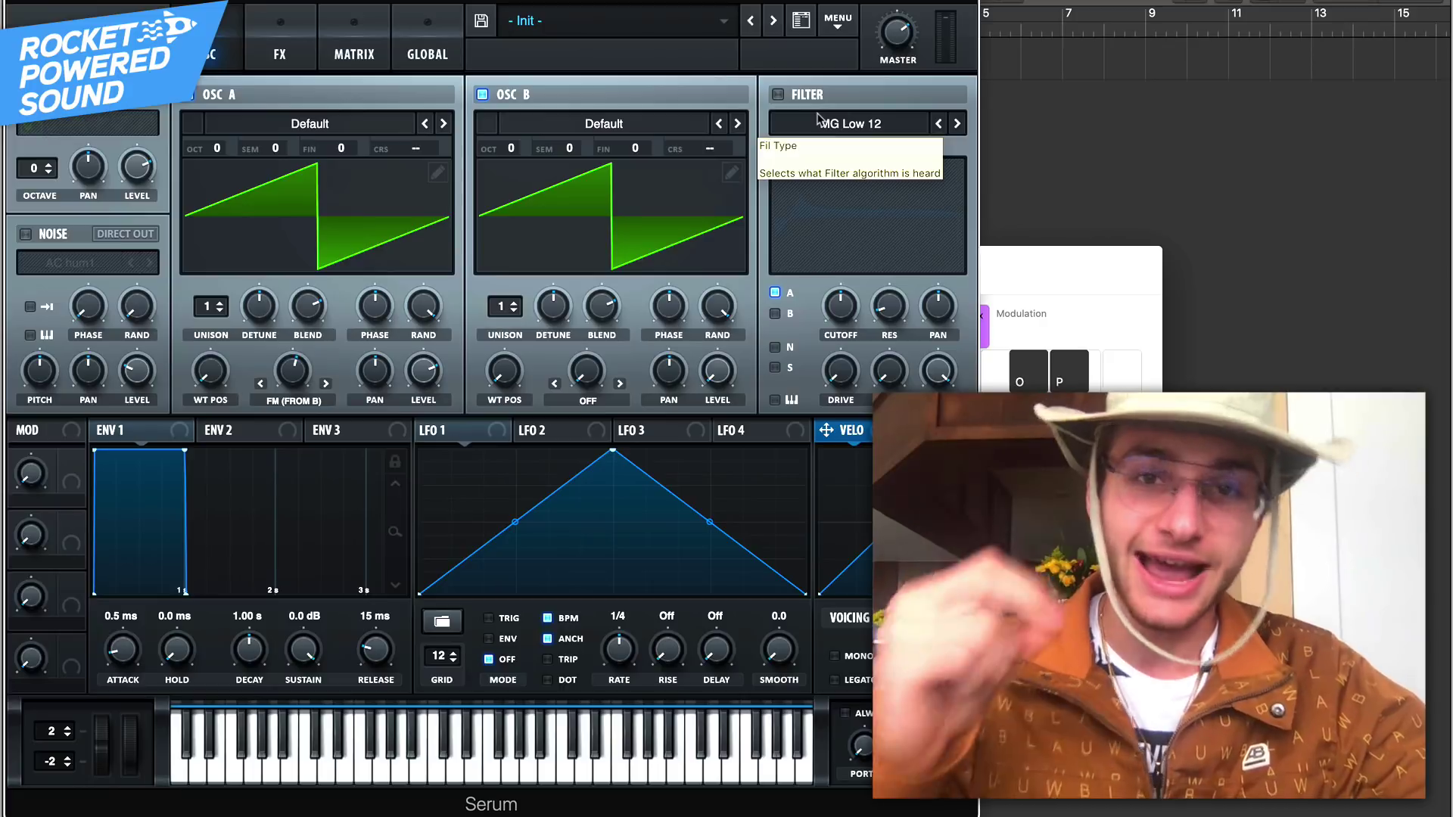
{"action": "left_click", "coordinate": [342, 65]}
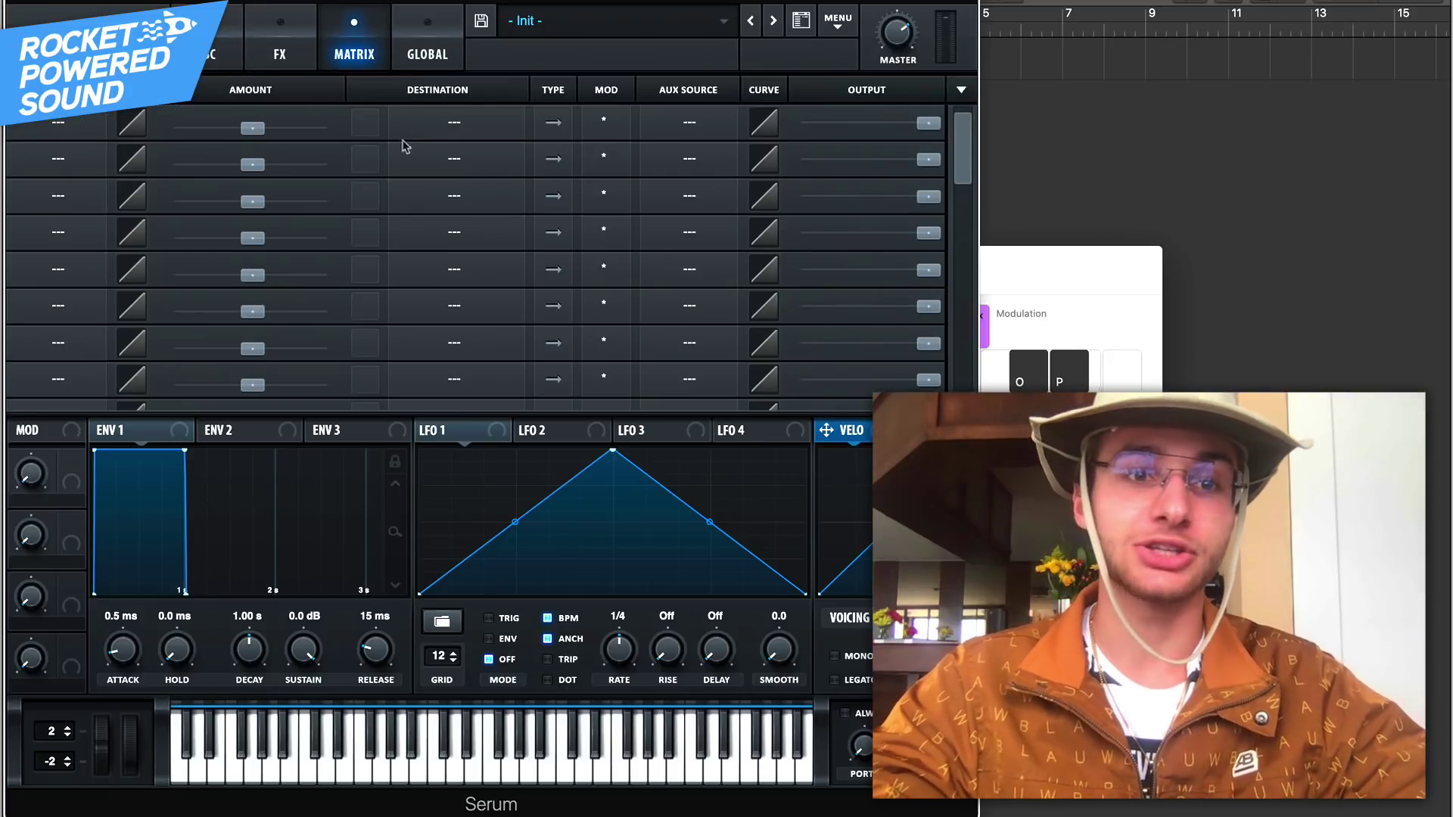
{"action": "left_click", "coordinate": [291, 73]}
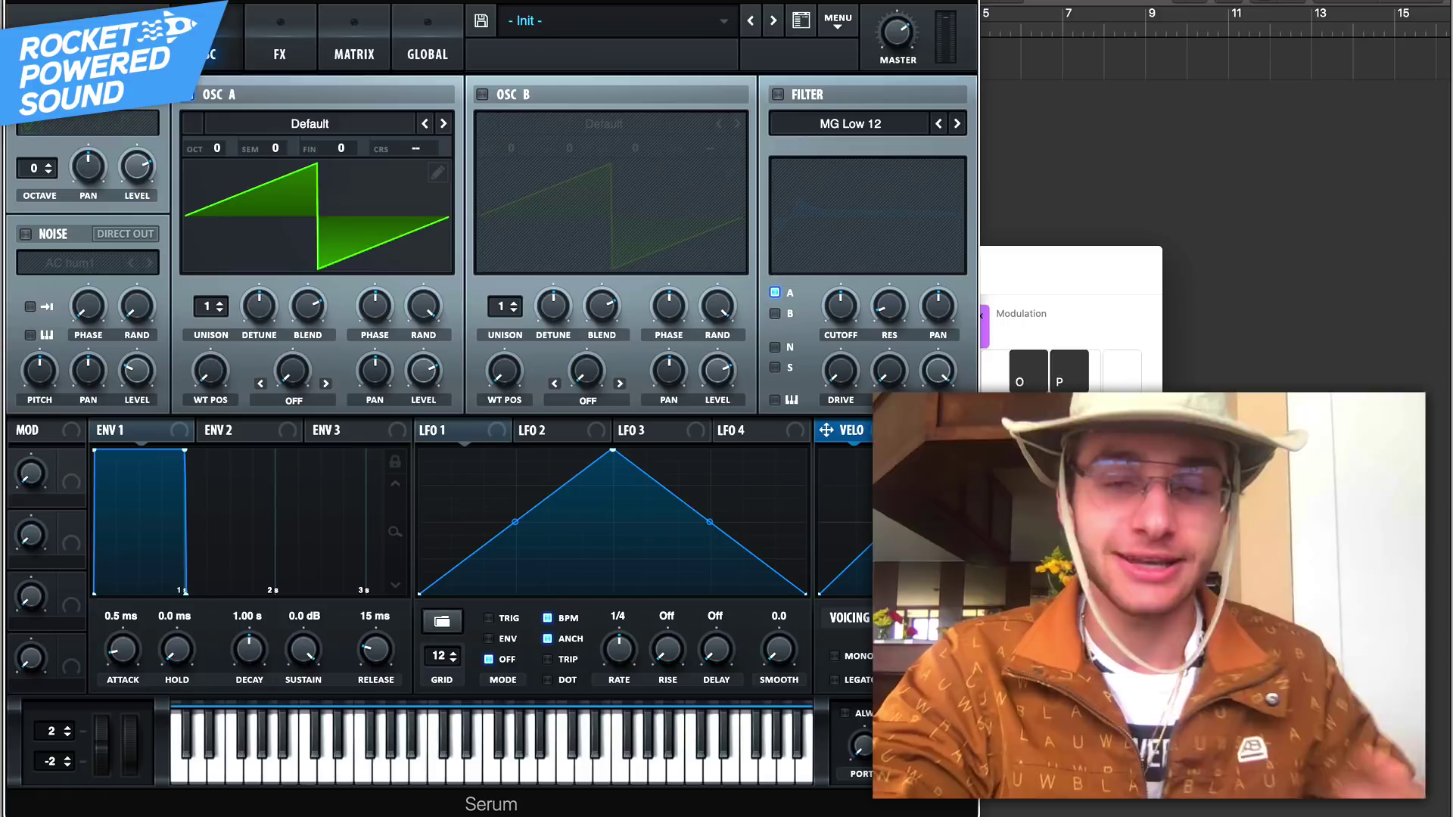
Reload AAMF Tutorial Bass and reshape LFO 1 and LFO 2 into rising ramps
{"action": "left_click", "coordinate": [310, 123]}
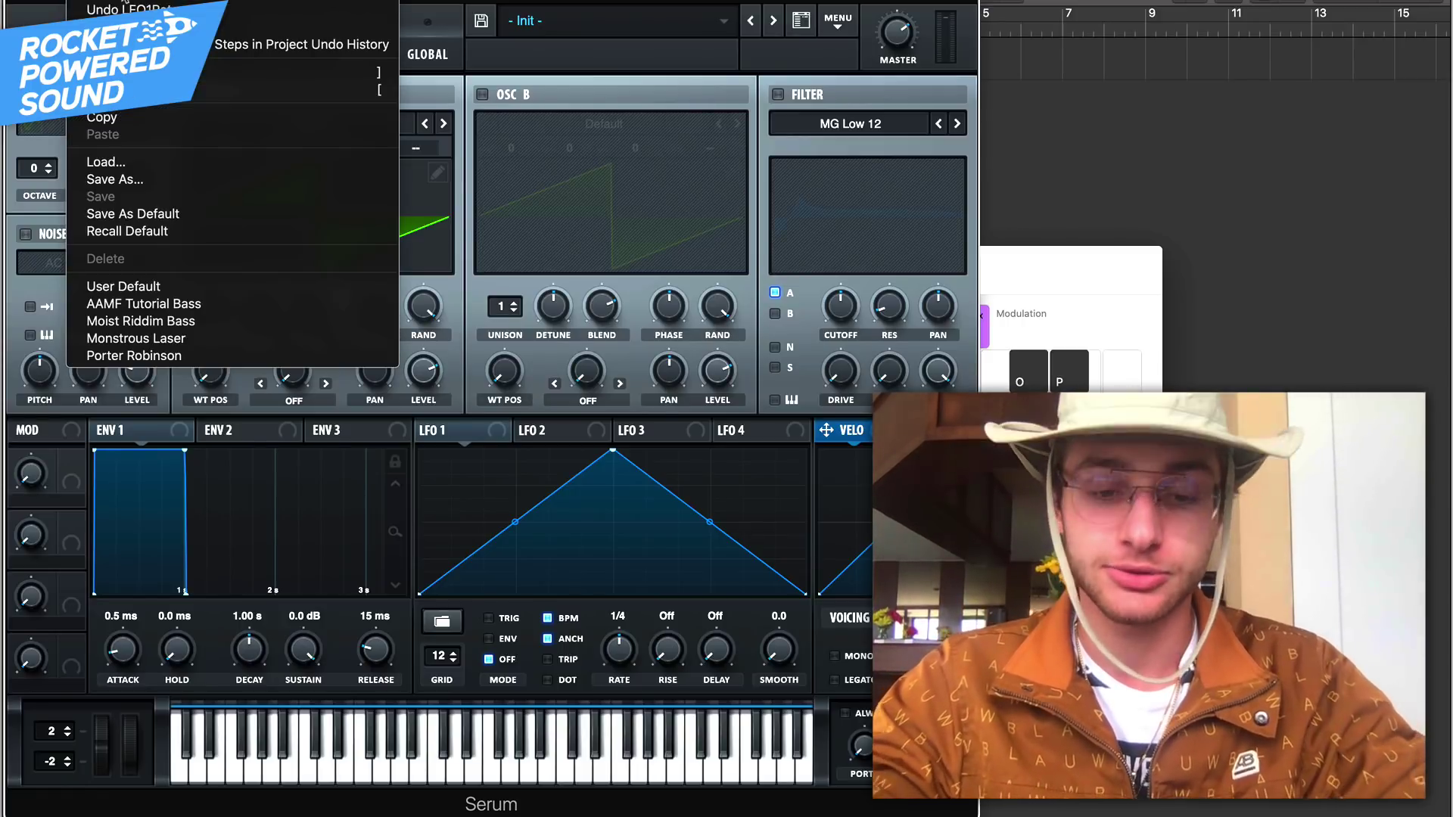
{"action": "left_click", "coordinate": [143, 304]}
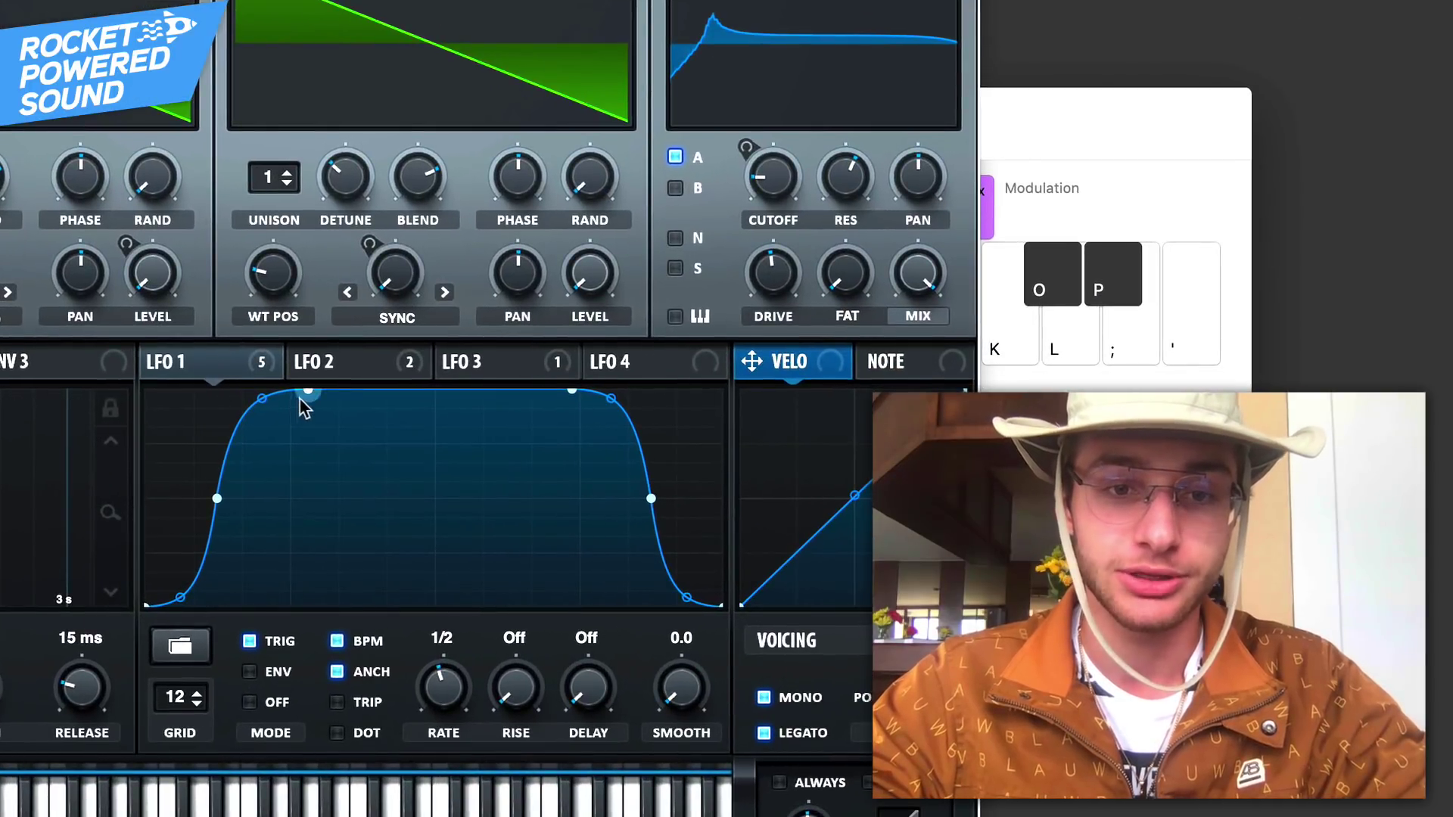
{"action": "mouse_move", "coordinate": [302, 404]}
{"action": "left_mouse_down"}
{"action": "mouse_move", "coordinate": [289, 444]}
{"action": "mouse_move", "coordinate": [225, 495]}
{"action": "left_mouse_up"}
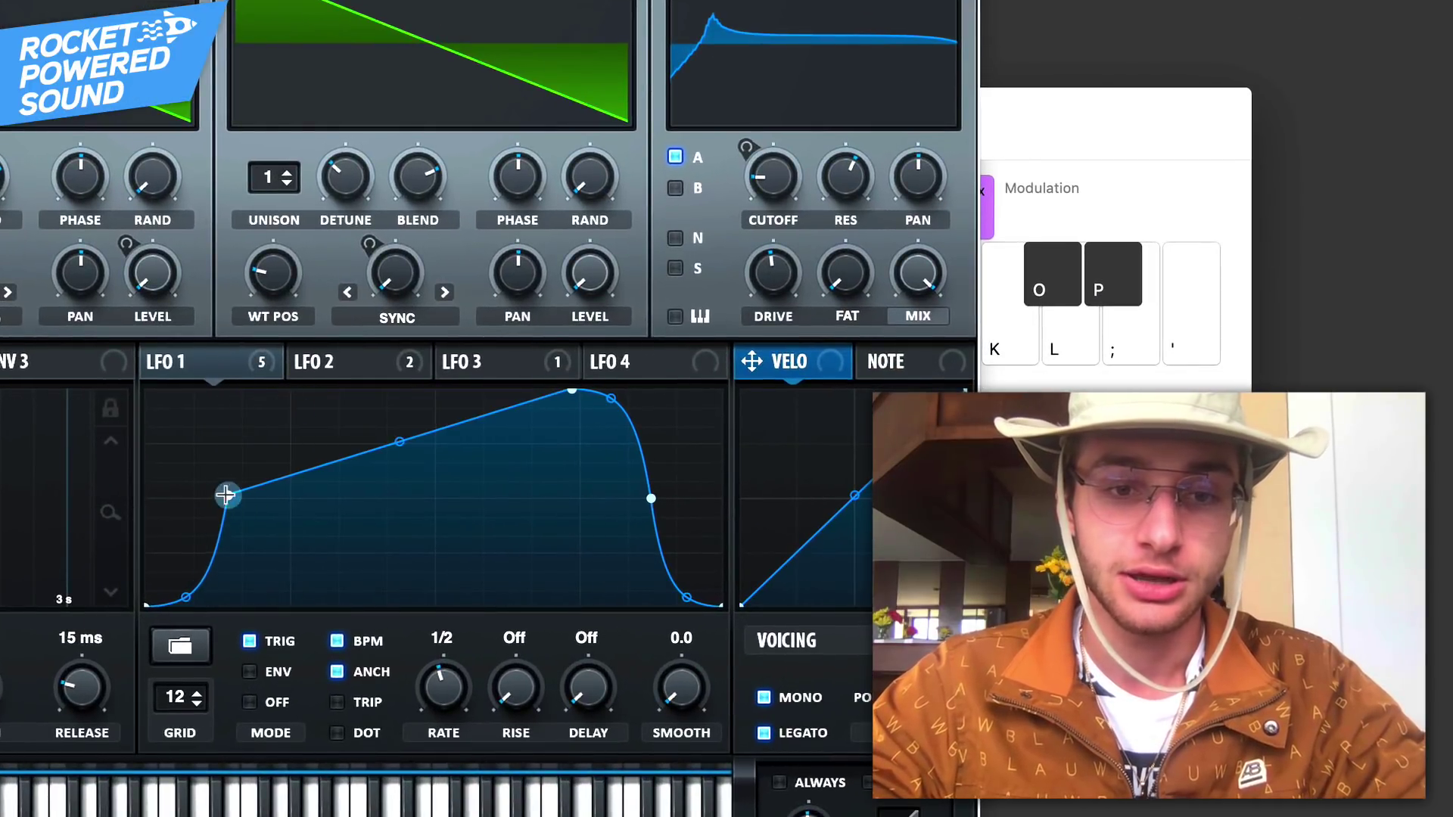
{"action": "double_click", "coordinate": [226, 495]}
{"action": "double_click", "coordinate": [650, 497]}
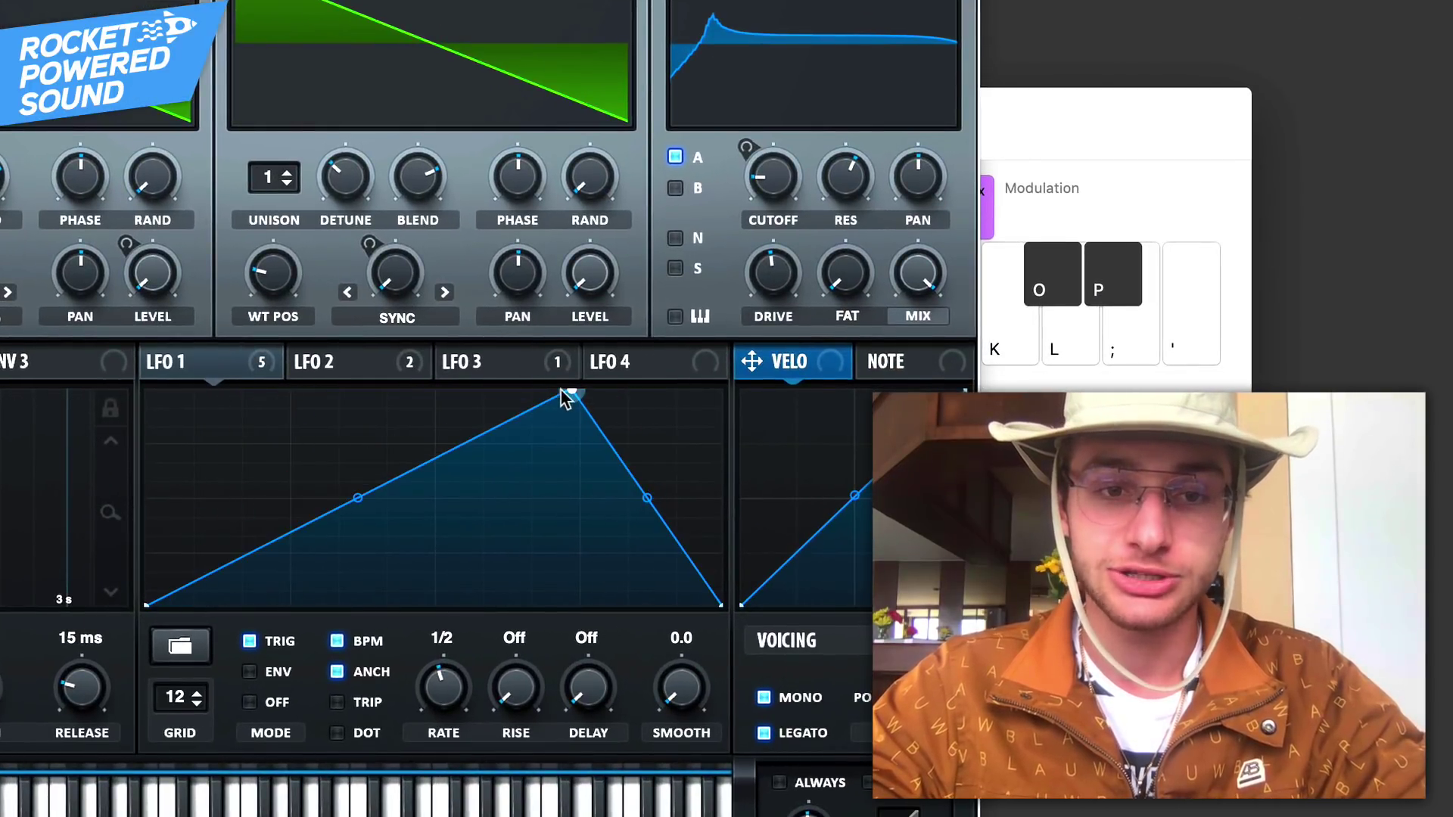
{"action": "left_click_drag", "start_coordinate": [571, 396], "coordinate": [716, 393]}
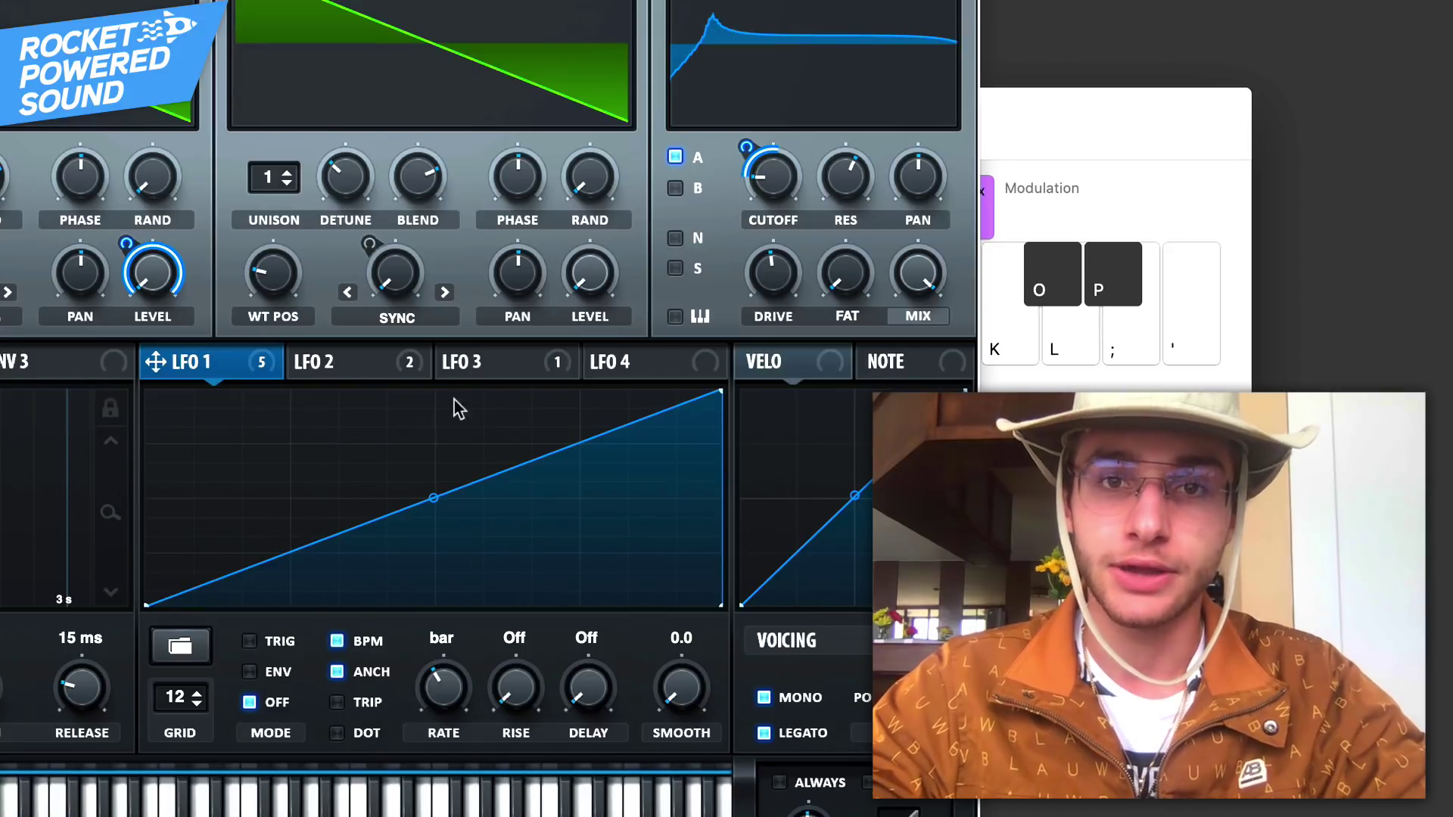
{"action": "left_click", "coordinate": [369, 376]}
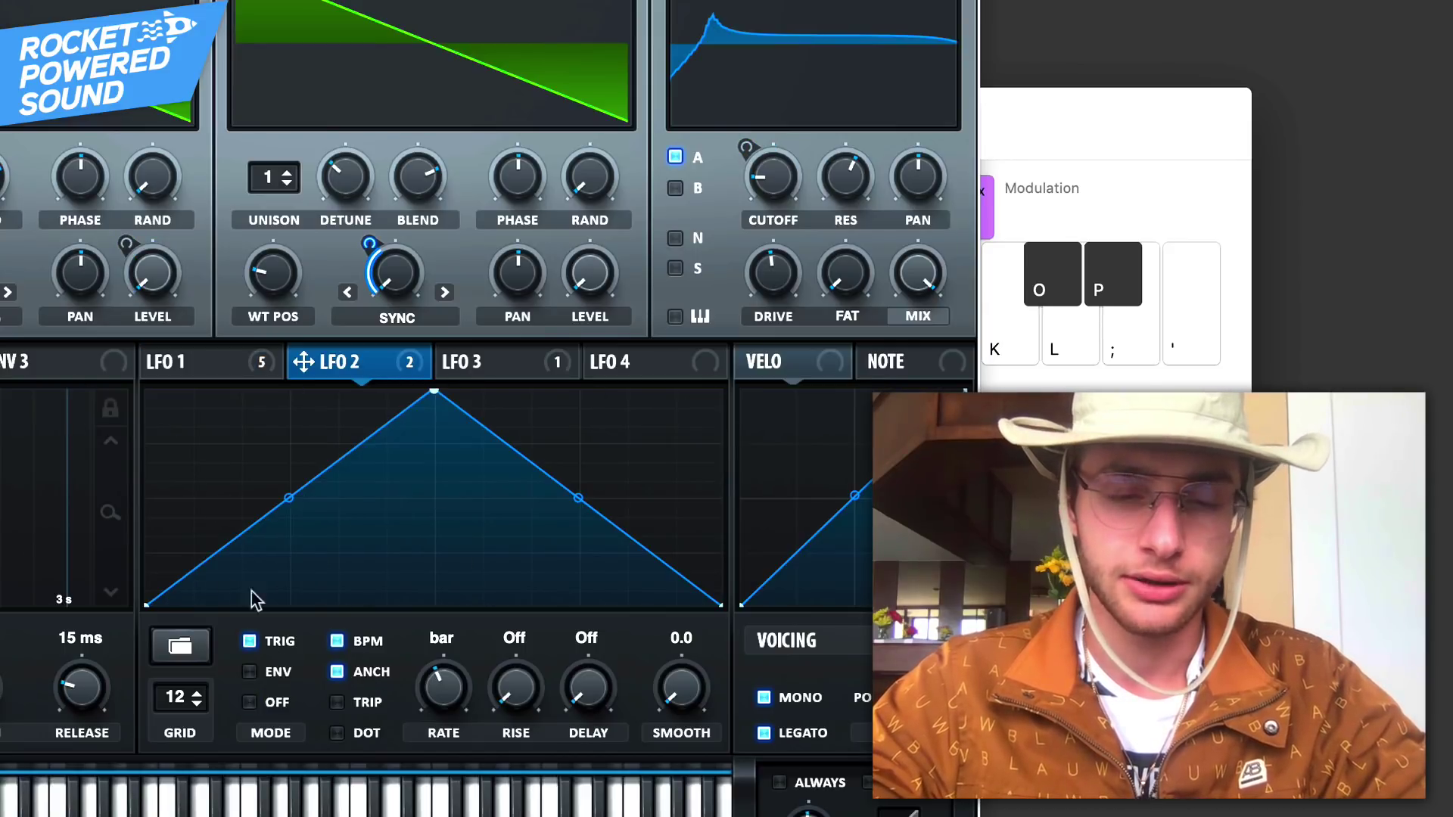
{"action": "left_click_drag", "start_coordinate": [431, 397], "coordinate": [727, 391]}
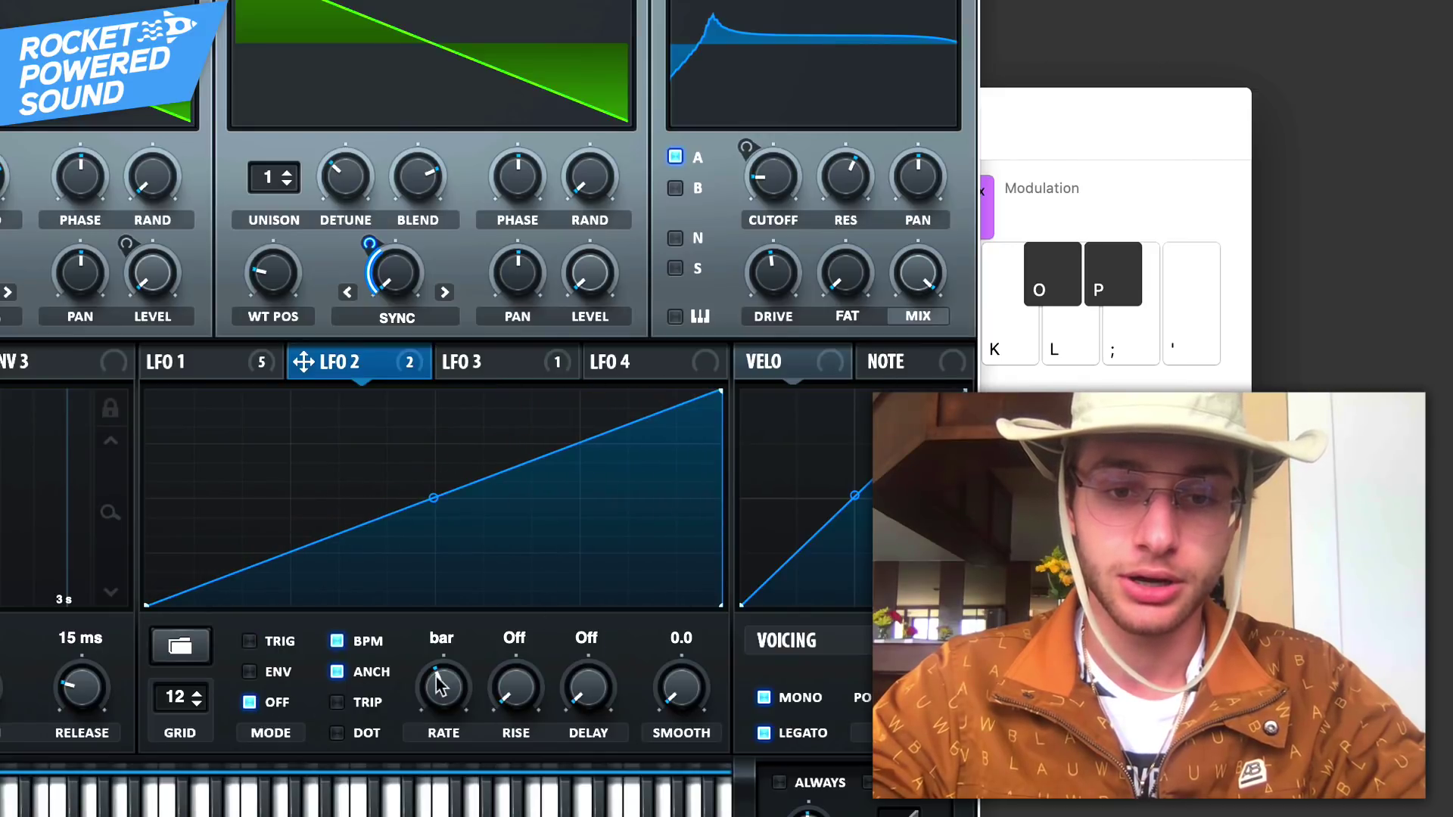
Confirm LFO 1 stays at one bar and remove all of LFO 3's modulation destinations
{"action": "left_click", "coordinate": [470, 362]}
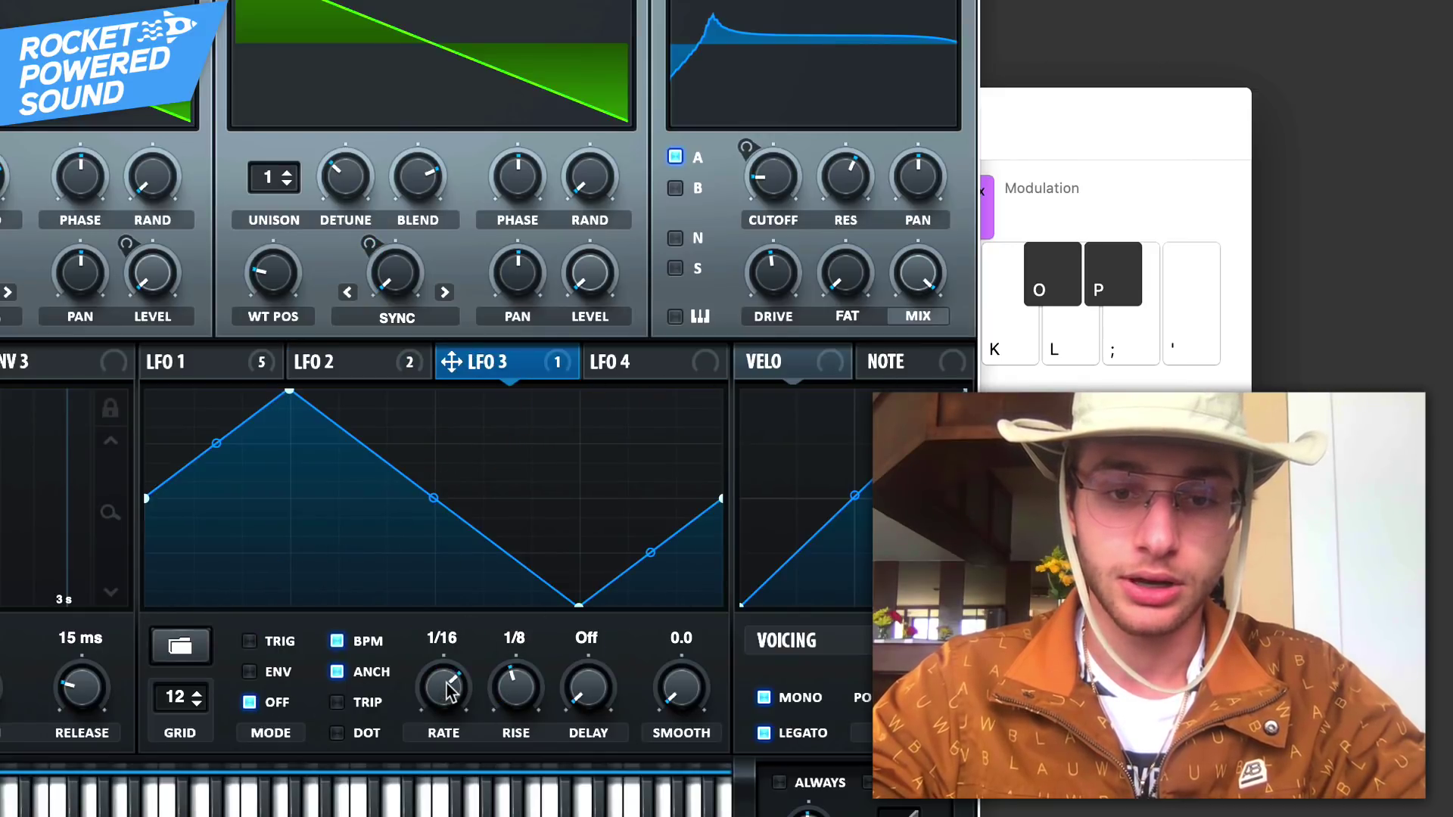
{"action": "left_click", "coordinate": [233, 372]}
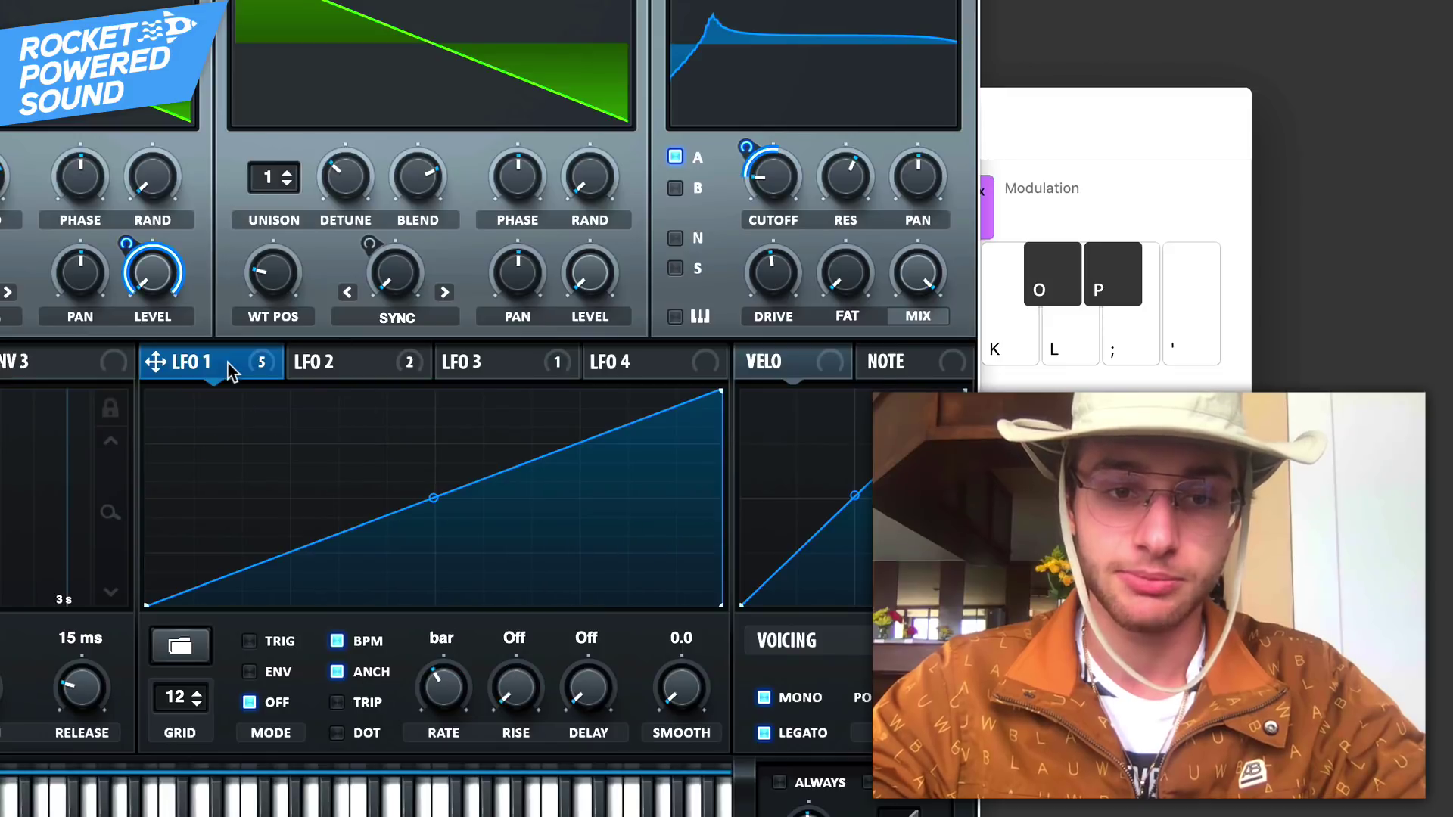
{"action": "left_click", "coordinate": [466, 375]}
{"action": "right_click", "coordinate": [492, 372]}
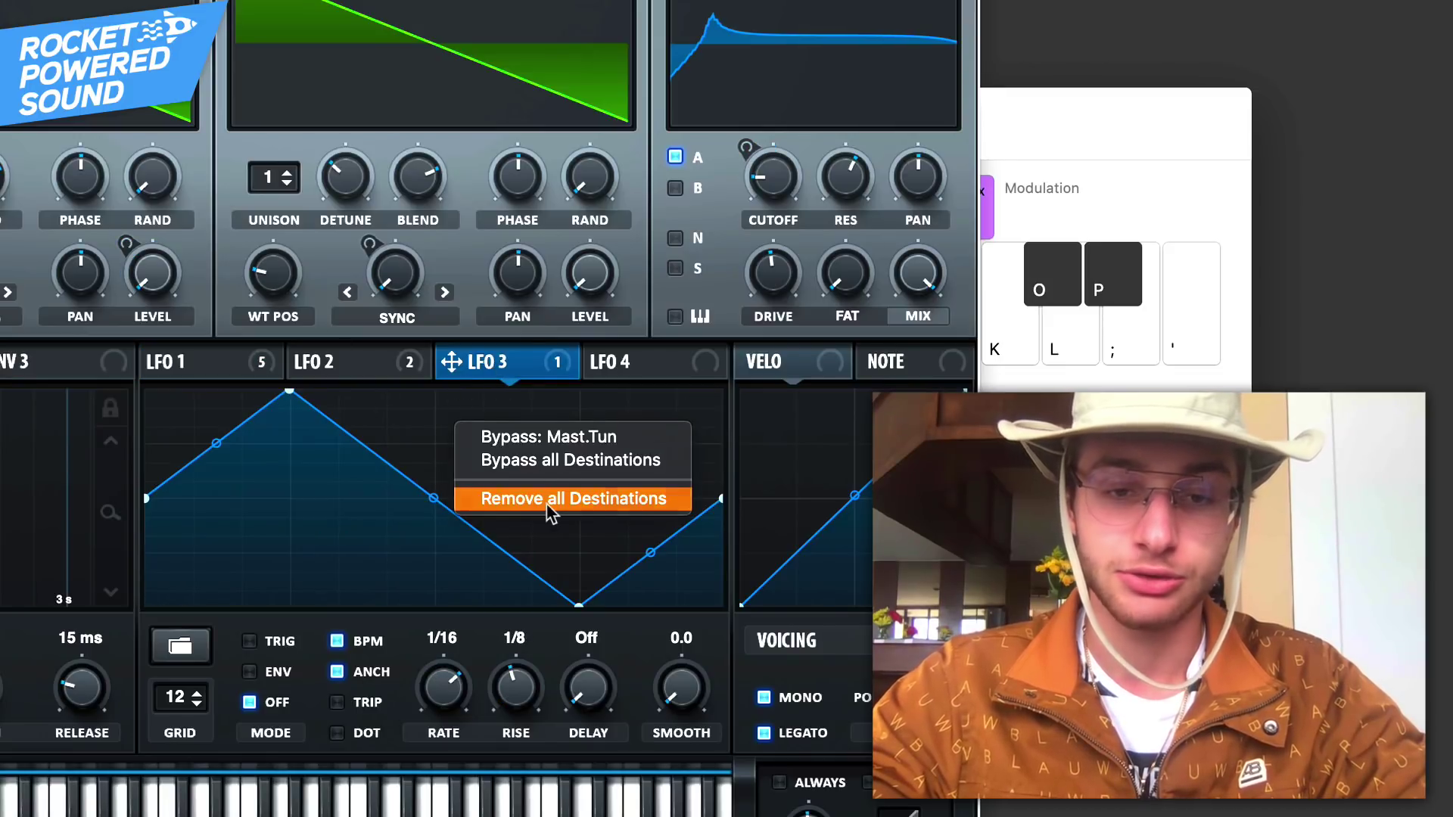
{"action": "left_click", "coordinate": [549, 514]}
{"action": "left_click", "coordinate": [194, 376]}
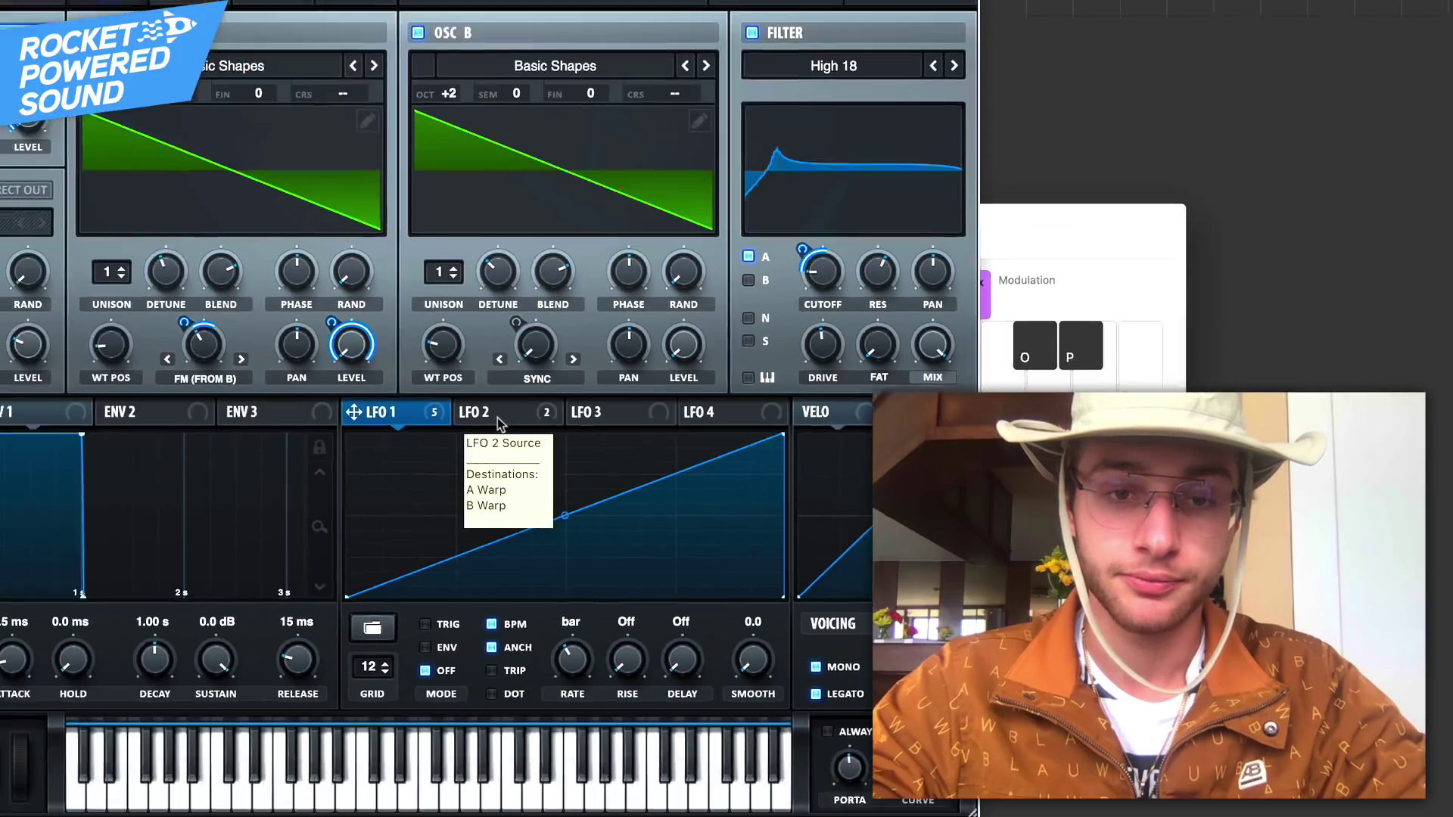
{"action": "left_click", "coordinate": [344, 368]}
Resample the whole patch into Osc B and switch off the sub oscillator
{"action": "left_click", "coordinate": [839, 19]}
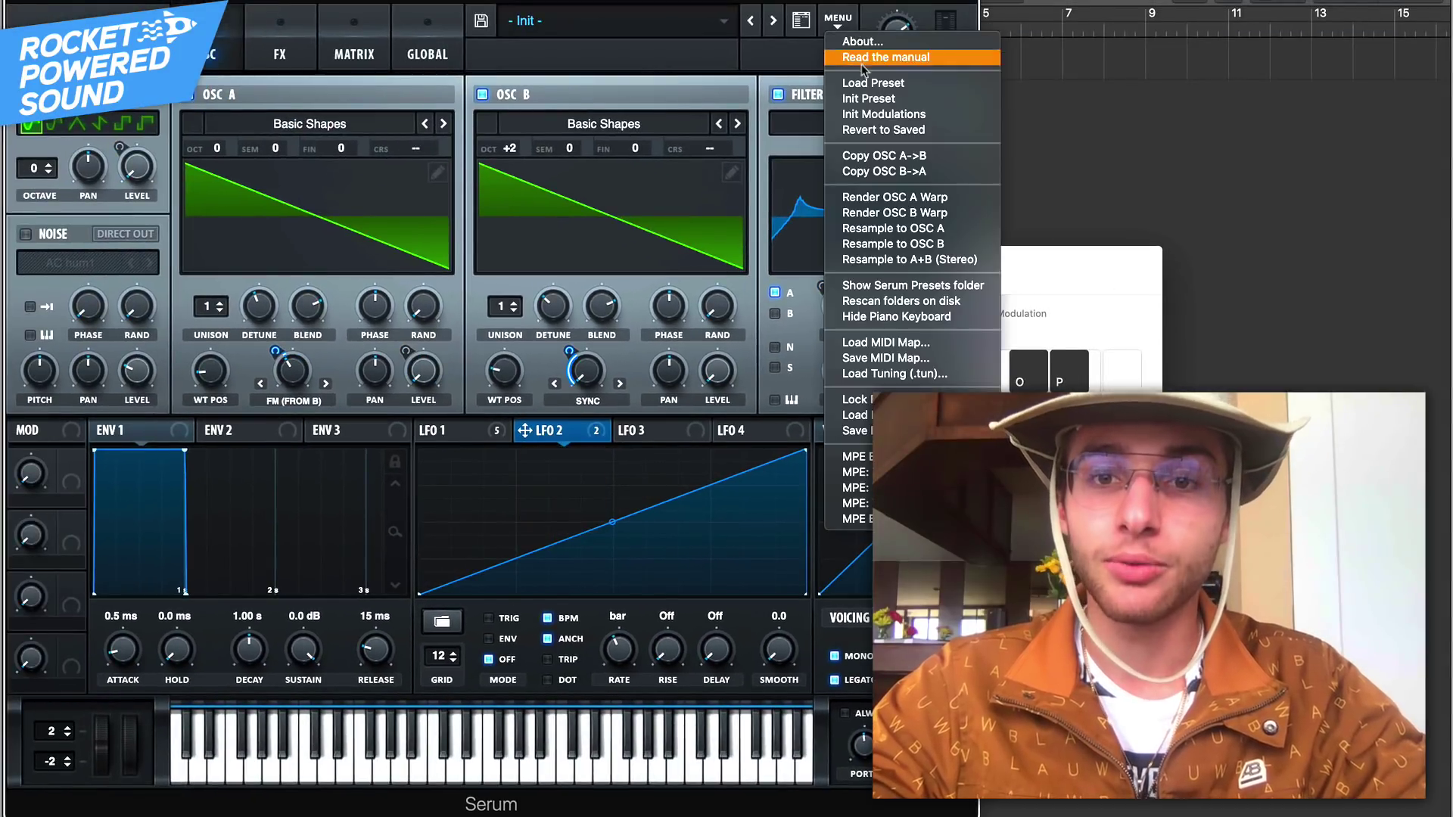
{"action": "left_click", "coordinate": [927, 244]}
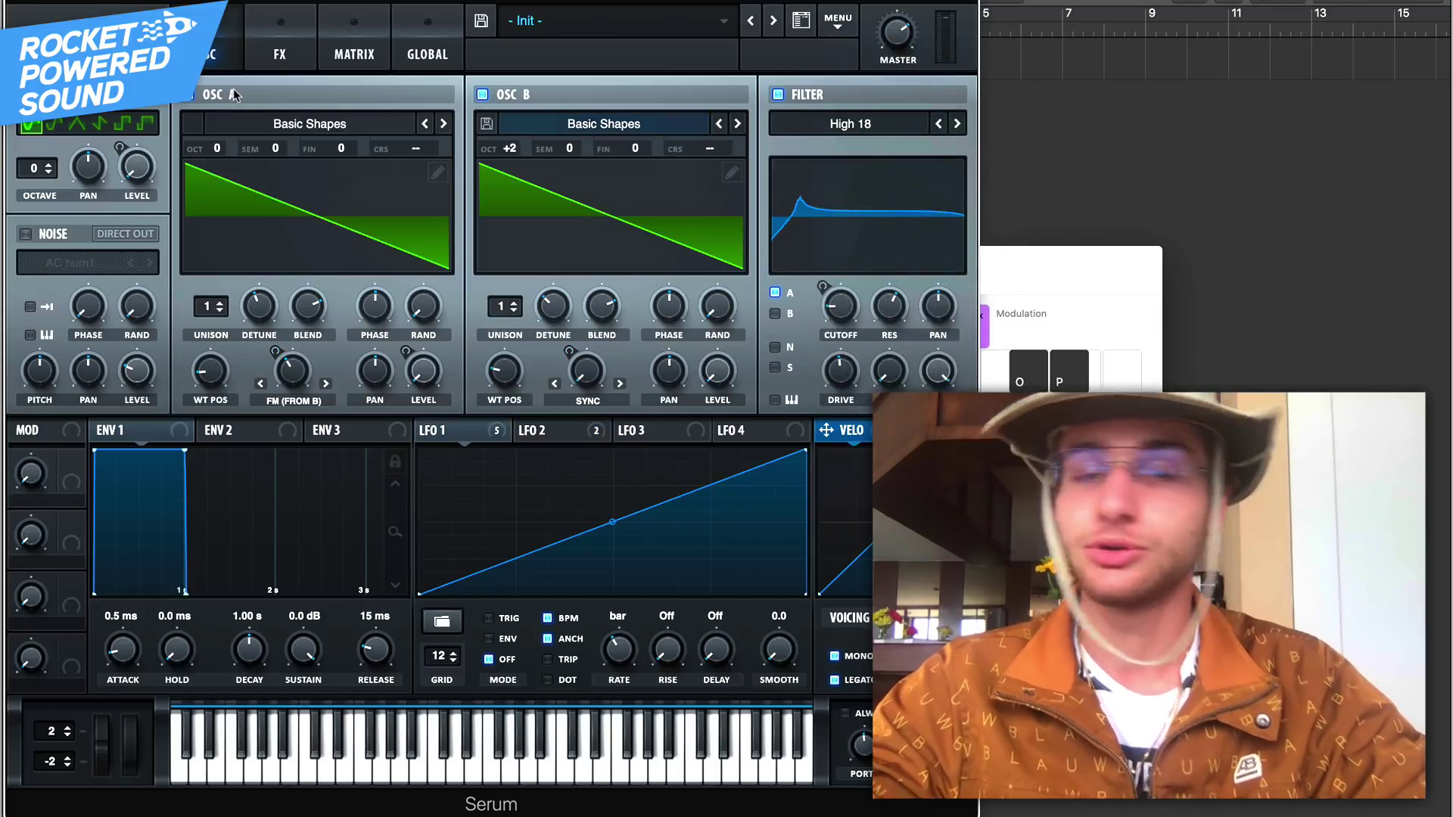
{"action": "left_click", "coordinate": [25, 94]}
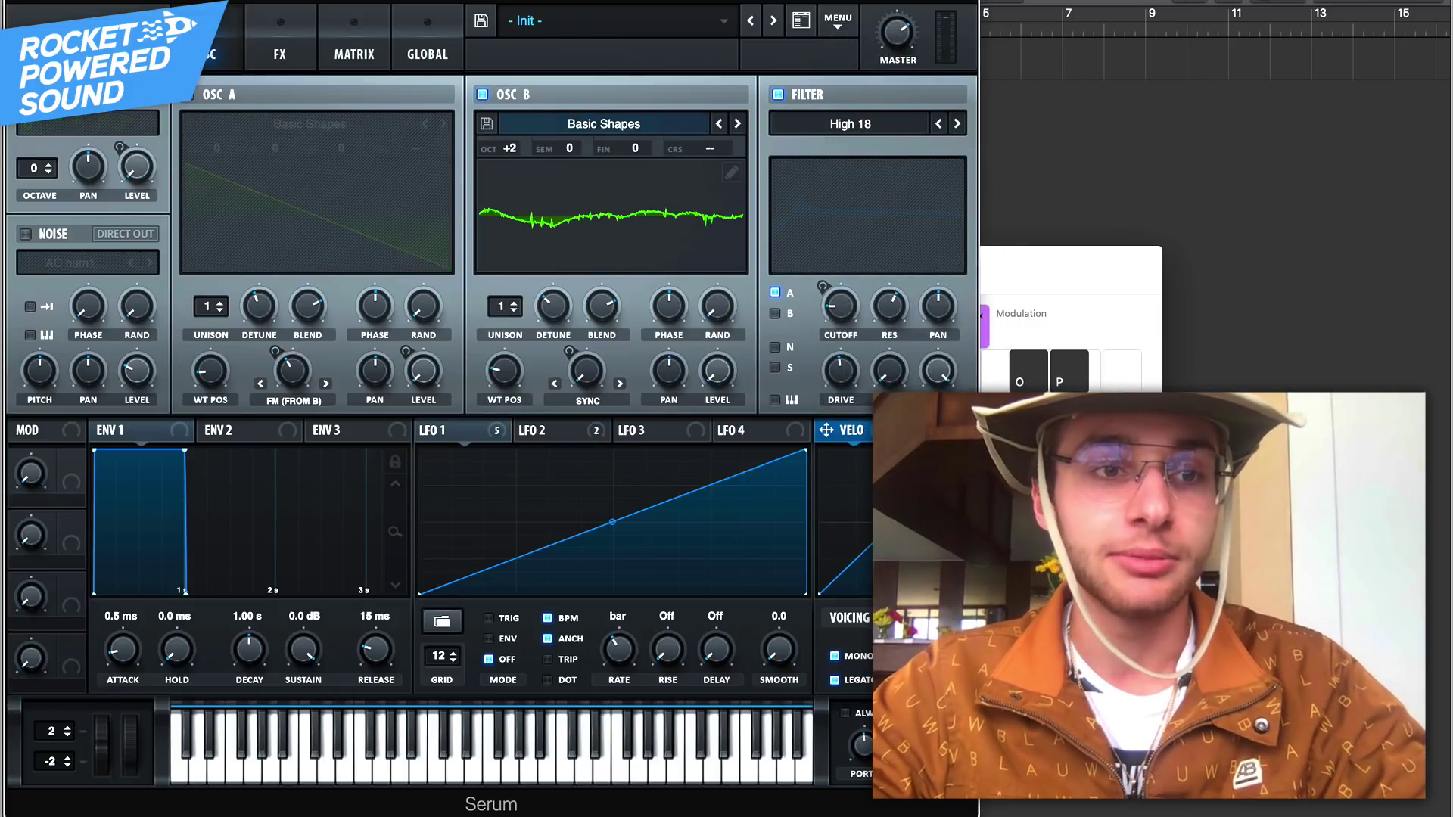
Disable the delay, hyper/dimension, compressor and distortion effects
{"action": "left_click", "coordinate": [280, 53]}
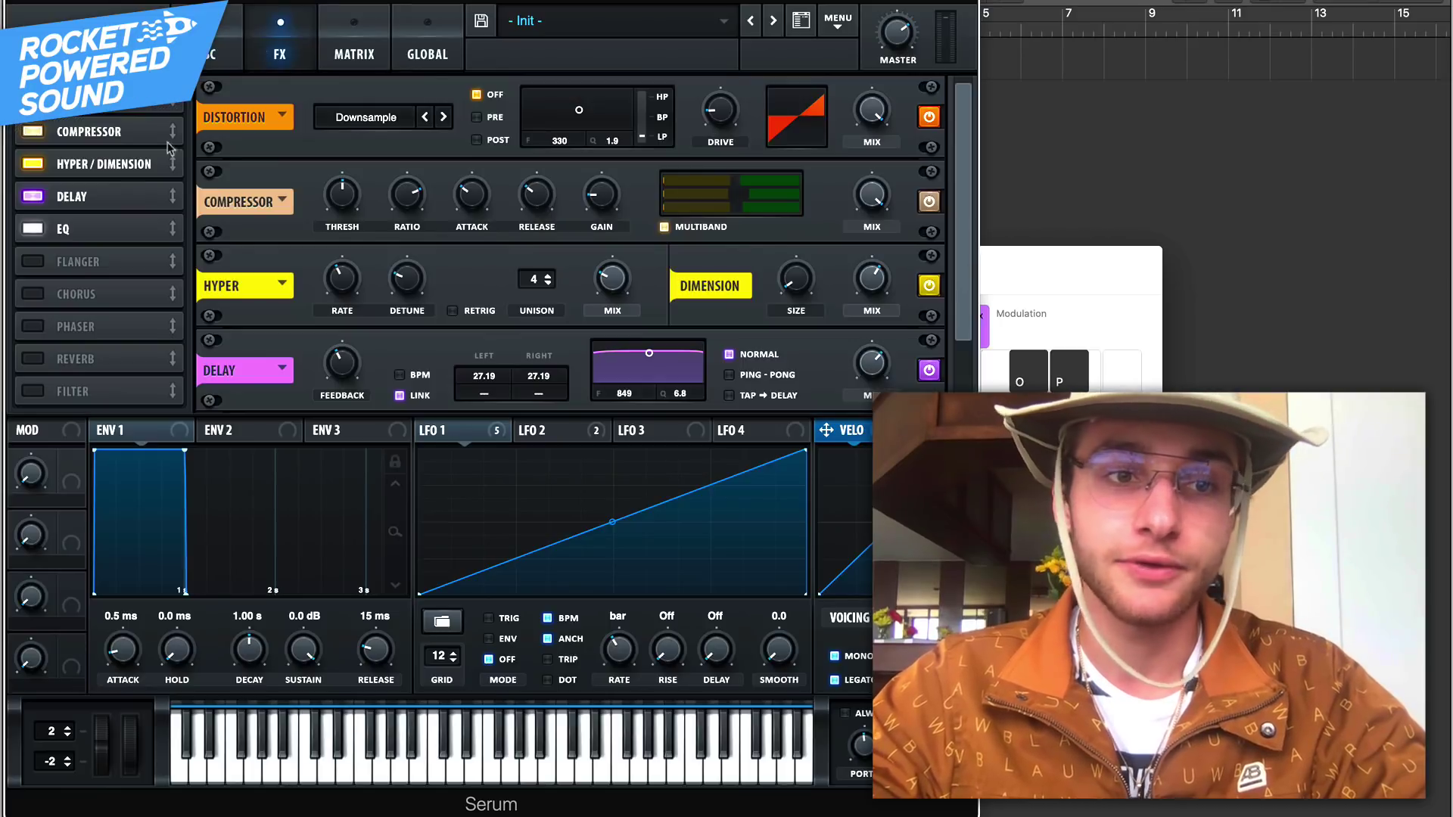
{"action": "left_click", "coordinate": [32, 196]}
{"action": "left_click", "coordinate": [31, 169]}
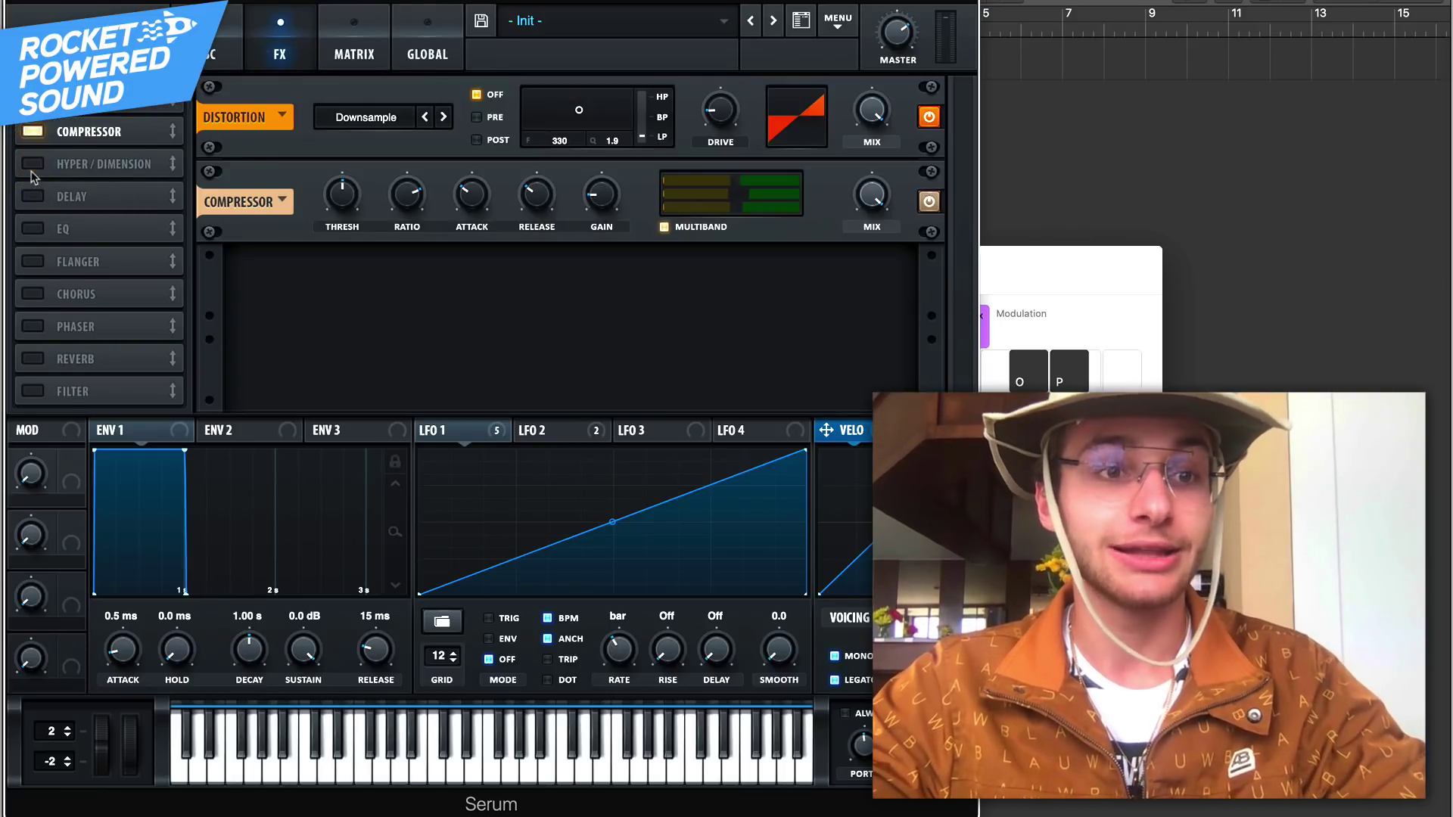
{"action": "left_click", "coordinate": [32, 132]}
{"action": "left_click", "coordinate": [32, 99]}
{"action": "left_click", "coordinate": [241, 53]}
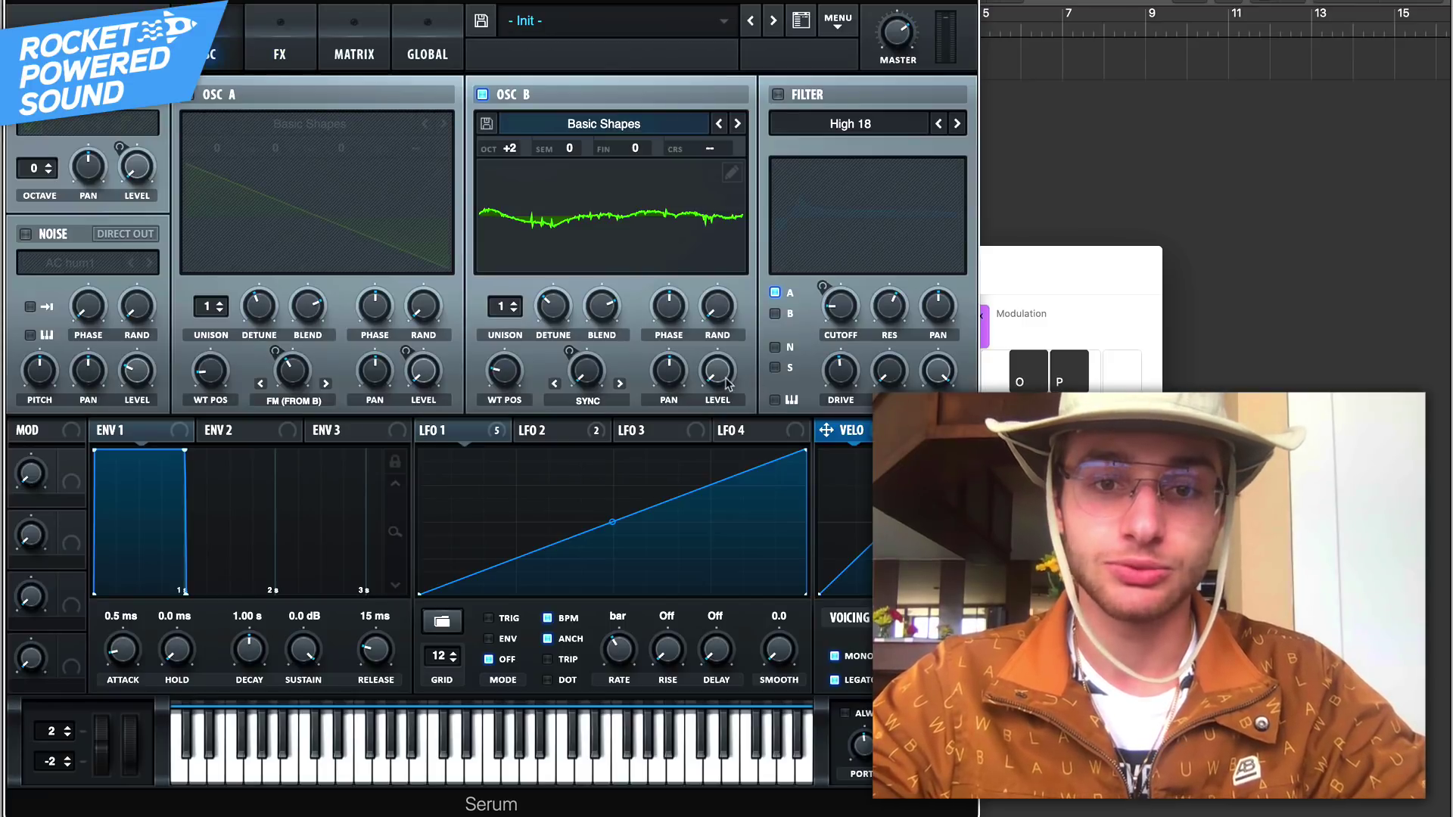
Set Osc B to about 68% level, octave 0, warp Off, and sweep its wavetable position up
{"action": "left_click_drag", "start_coordinate": [727, 386], "coordinate": [768, 269]}
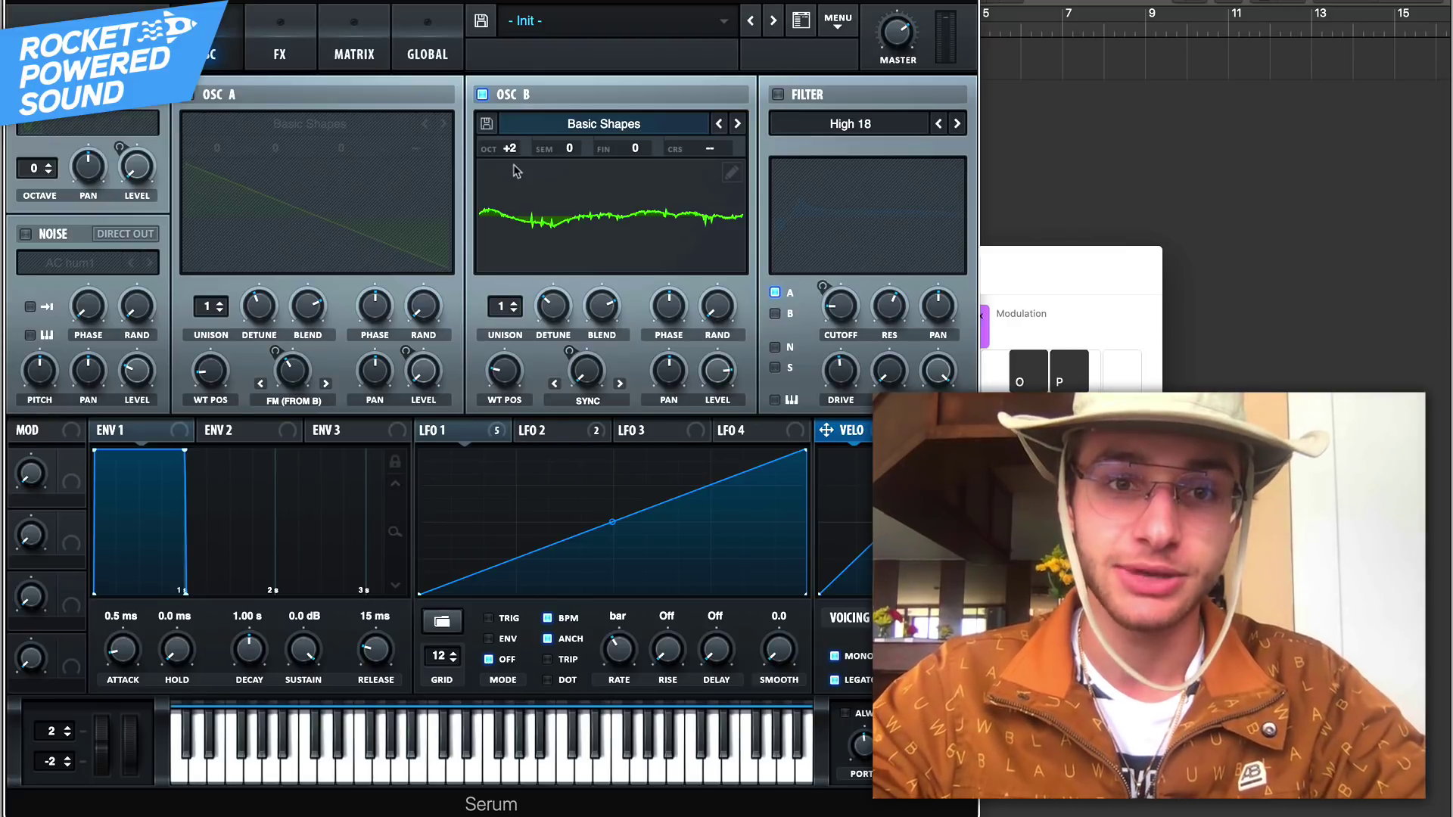
{"action": "mouse_move", "coordinate": [509, 147]}
{"action": "left_click_drag", "start_coordinate": [505, 217], "coordinate": [505, 233]}
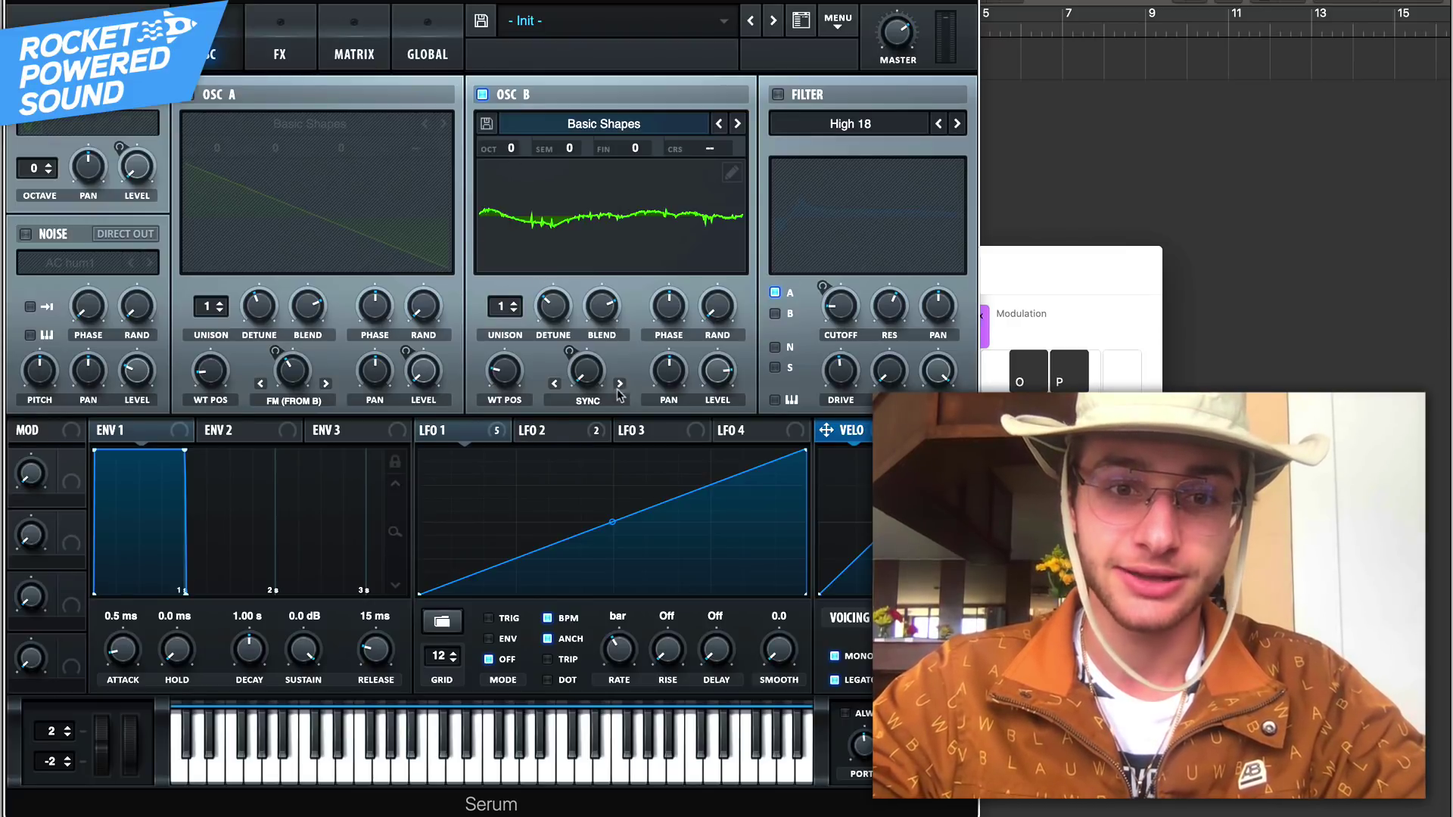
{"action": "left_click", "coordinate": [591, 400]}
{"action": "left_click", "coordinate": [576, 418]}
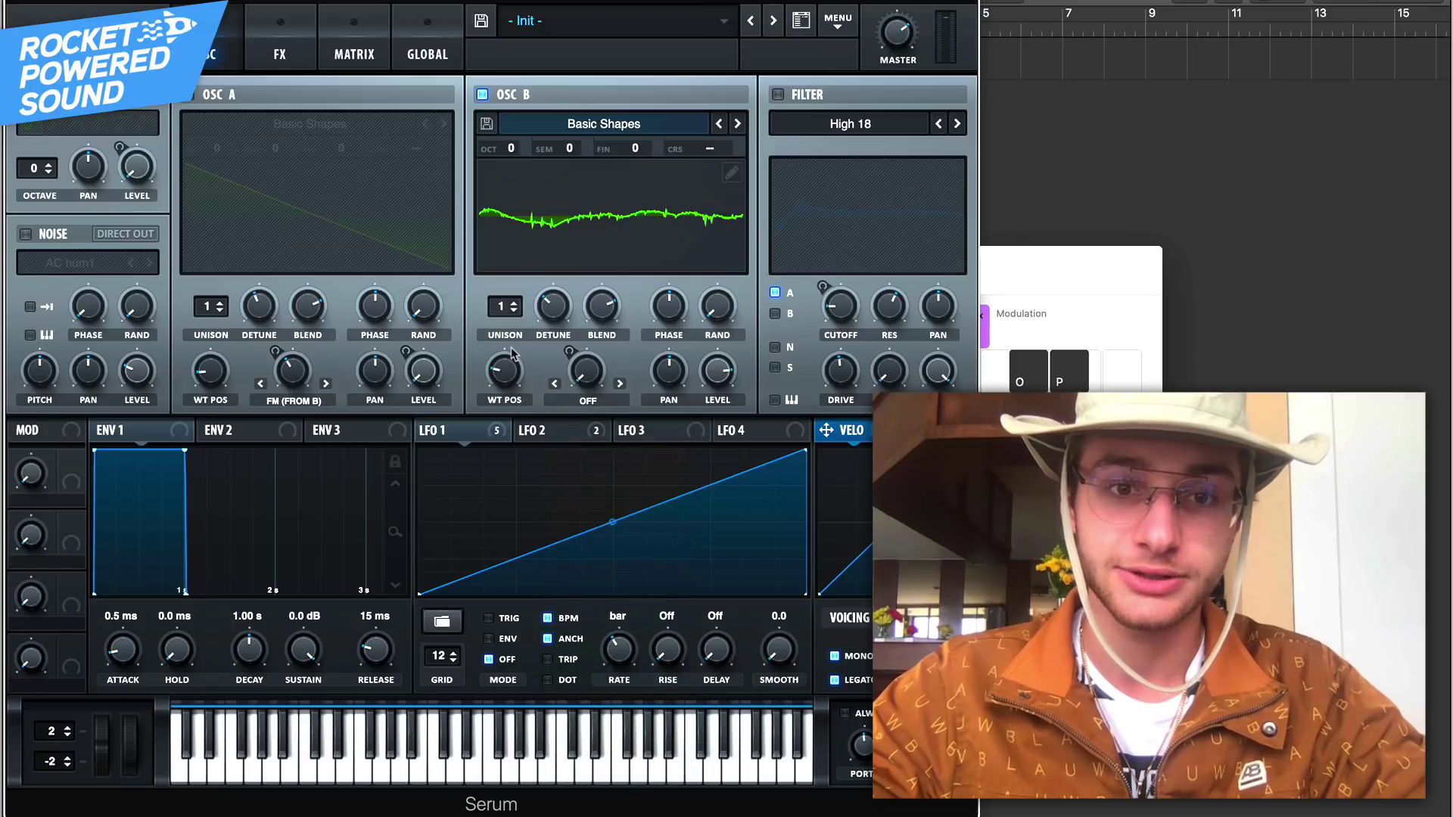
{"action": "left_click_drag", "start_coordinate": [518, 375], "coordinate": [530, 259]}
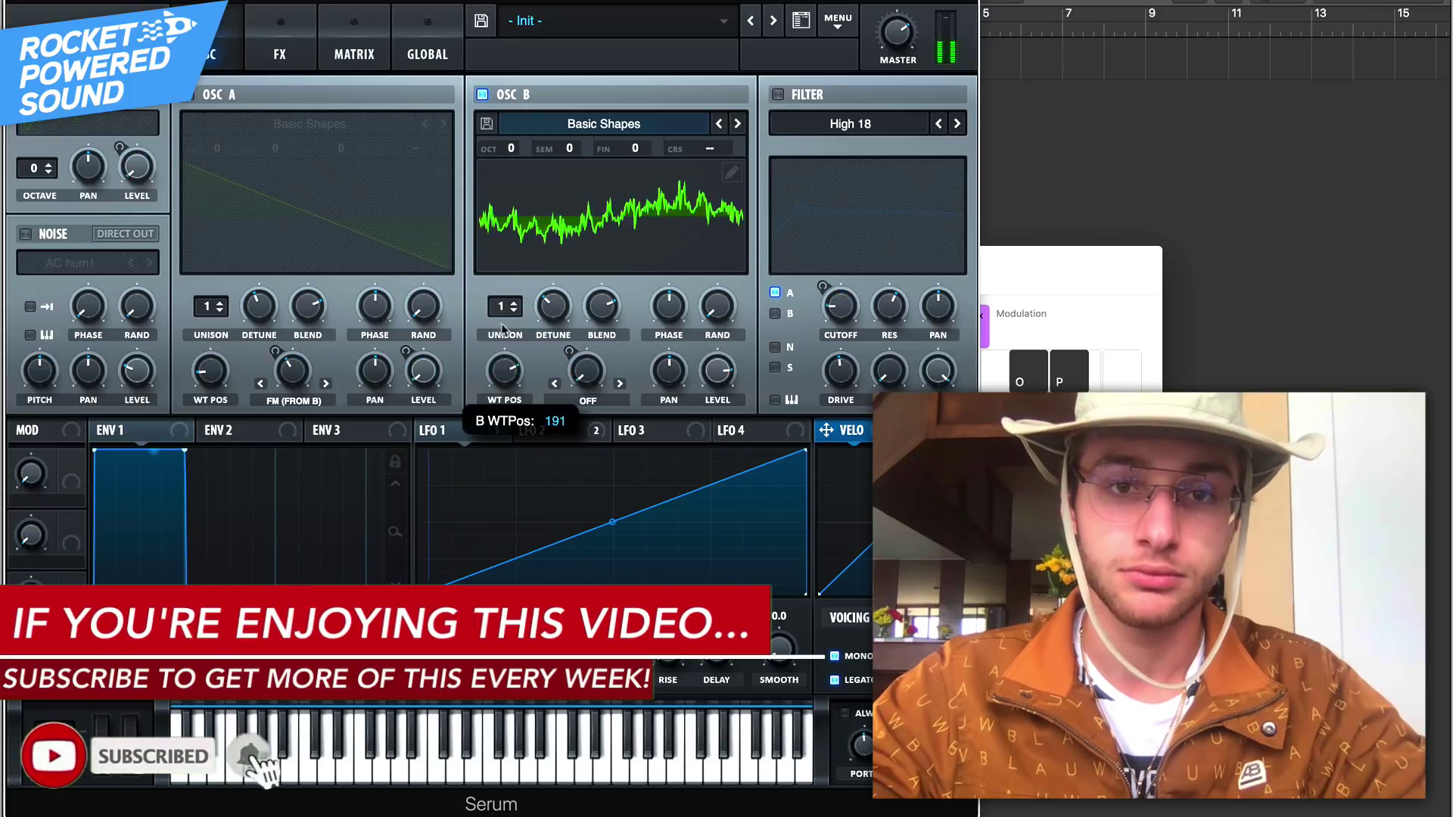
Nudge Osc B's WT position, then re-enable distortion, compressor, hyper/dimension, delay and EQ, leaving flanger off
{"action": "left_click_drag", "start_coordinate": [531, 260], "coordinate": [530, 264]}
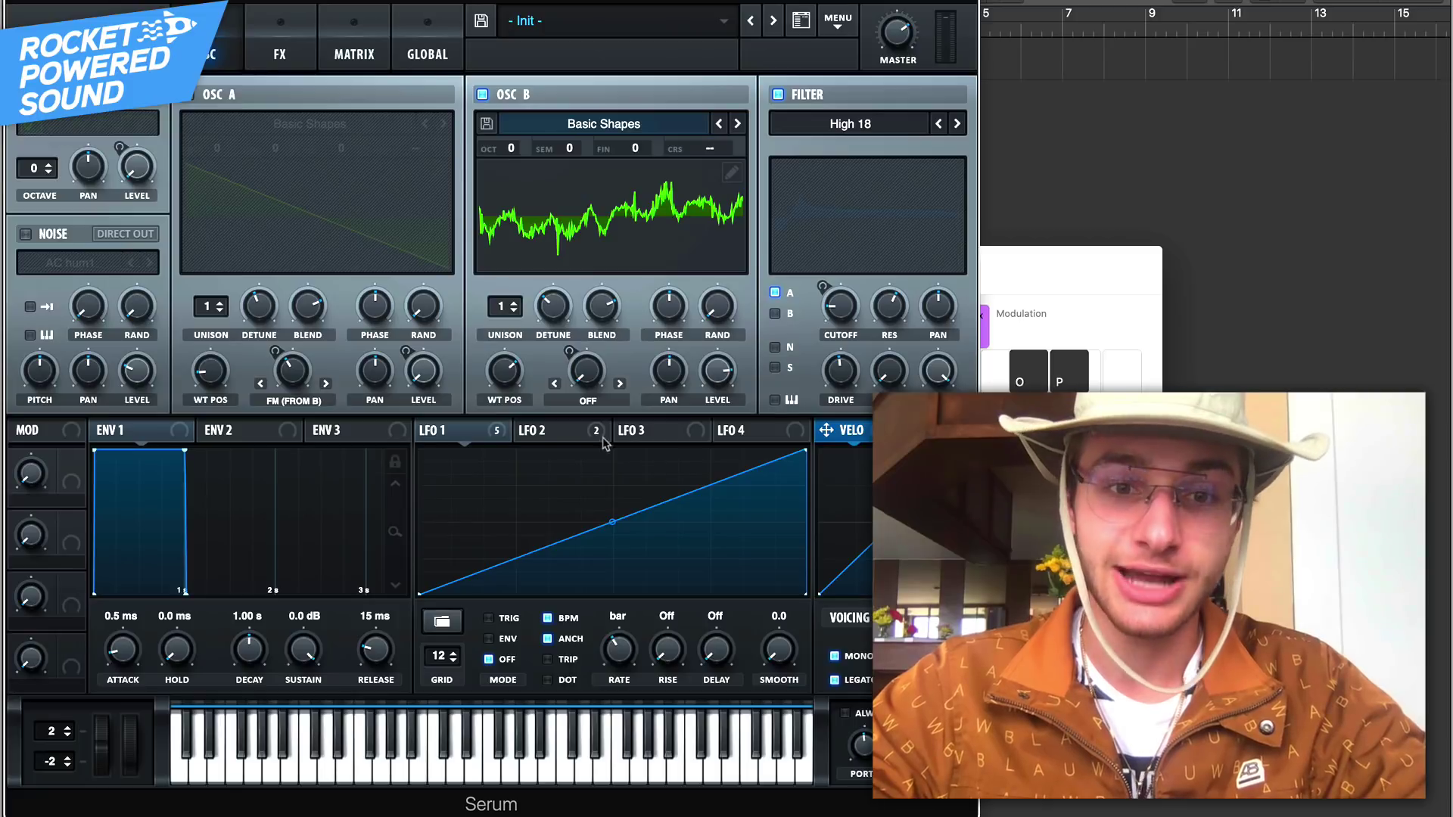
{"action": "left_click", "coordinate": [543, 432]}
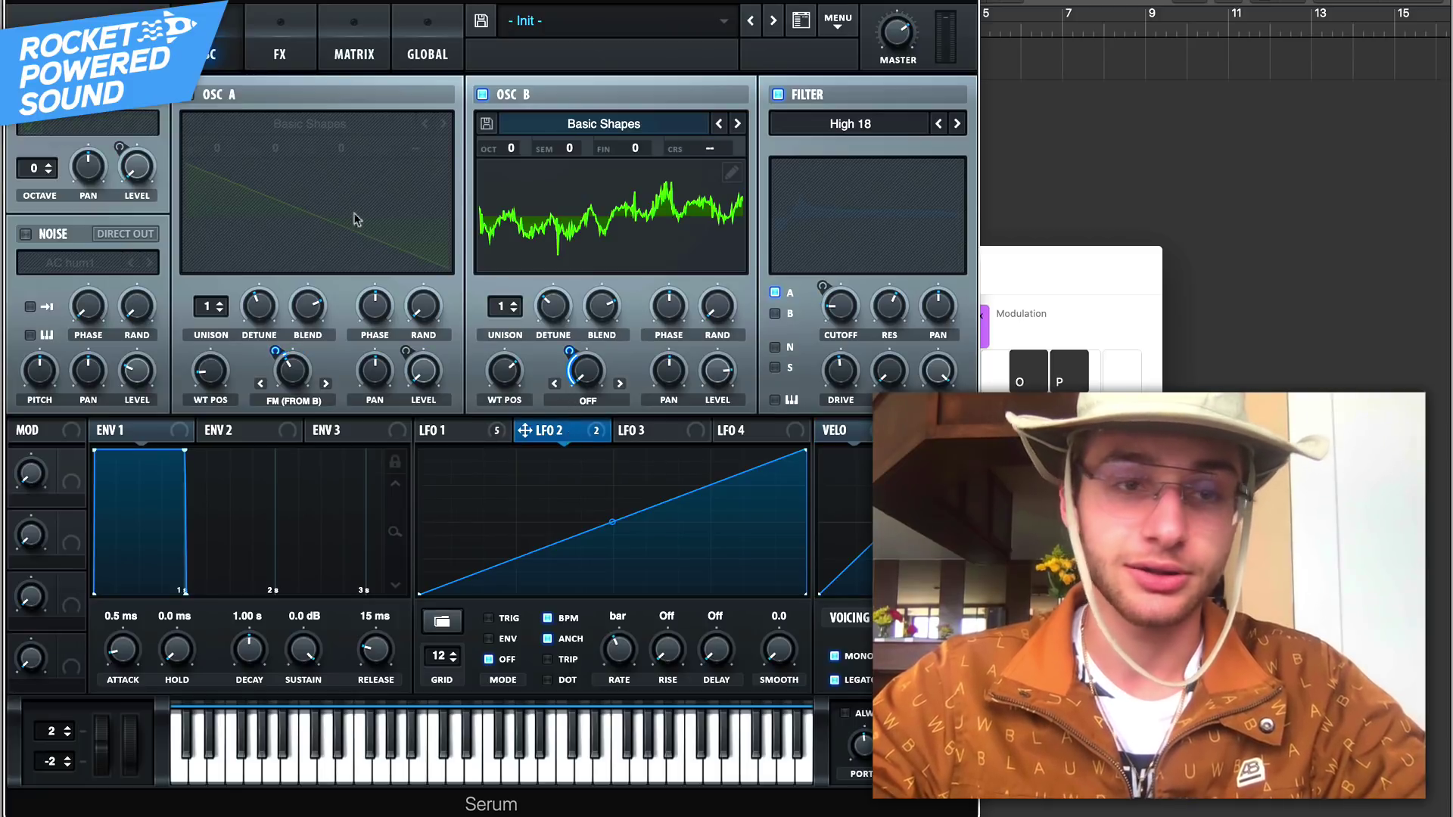
{"action": "left_click", "coordinate": [262, 22]}
{"action": "left_click", "coordinate": [34, 99]}
{"action": "left_click", "coordinate": [35, 131]}
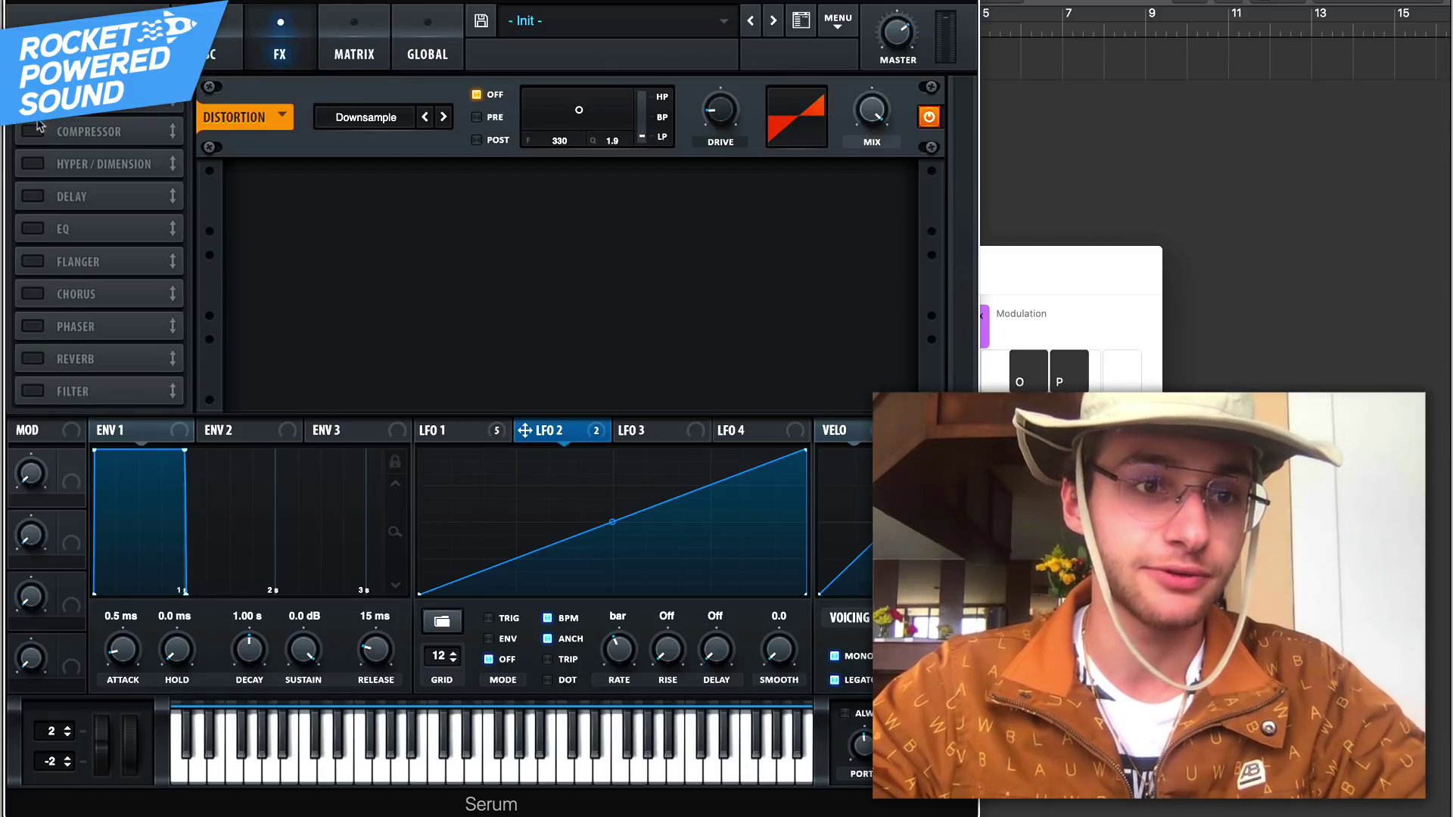
{"action": "left_click", "coordinate": [34, 164]}
{"action": "left_click", "coordinate": [34, 197]}
{"action": "left_click", "coordinate": [34, 228]}
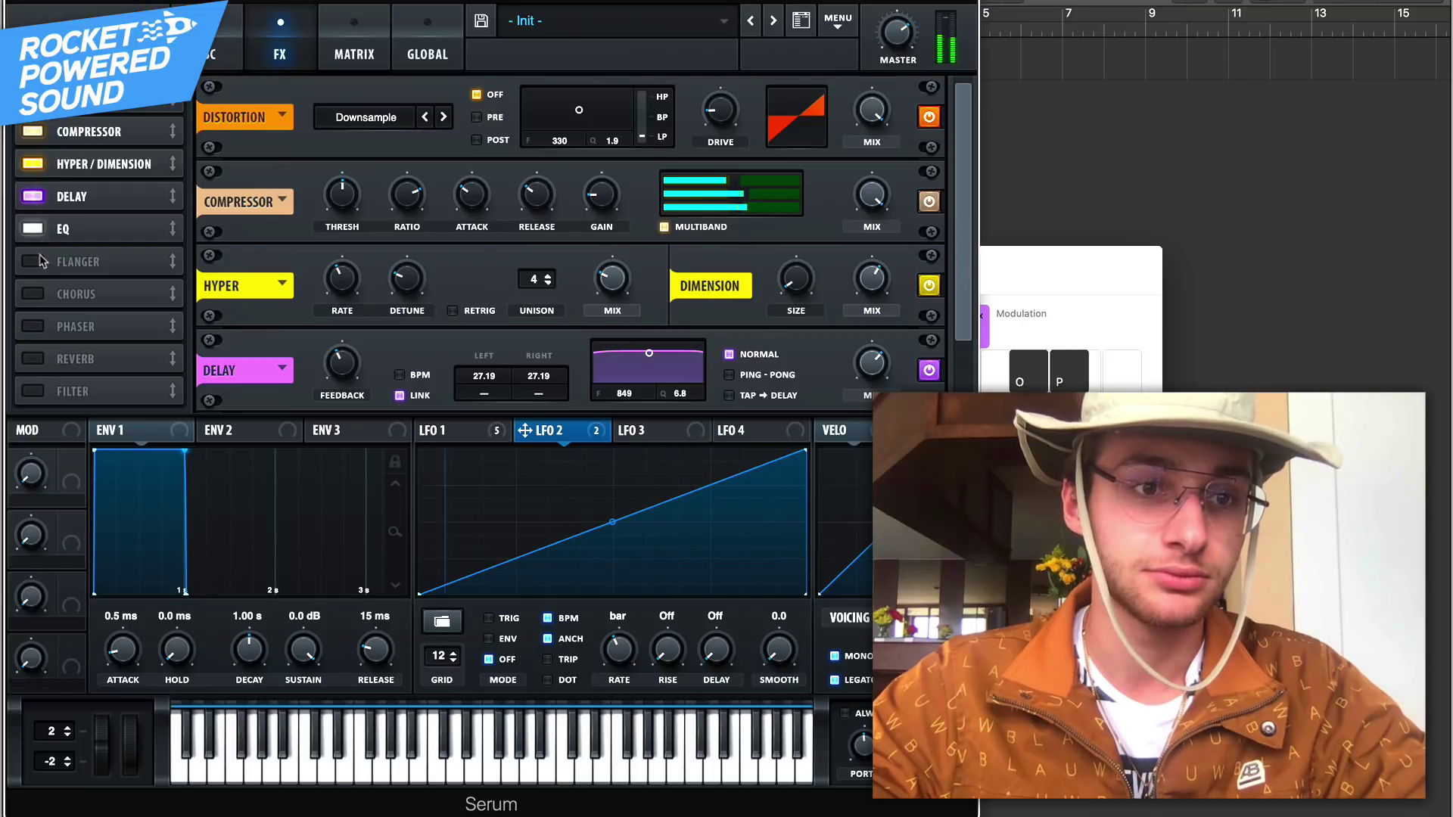
{"action": "left_click", "coordinate": [40, 261]}
{"action": "left_click", "coordinate": [33, 262]}
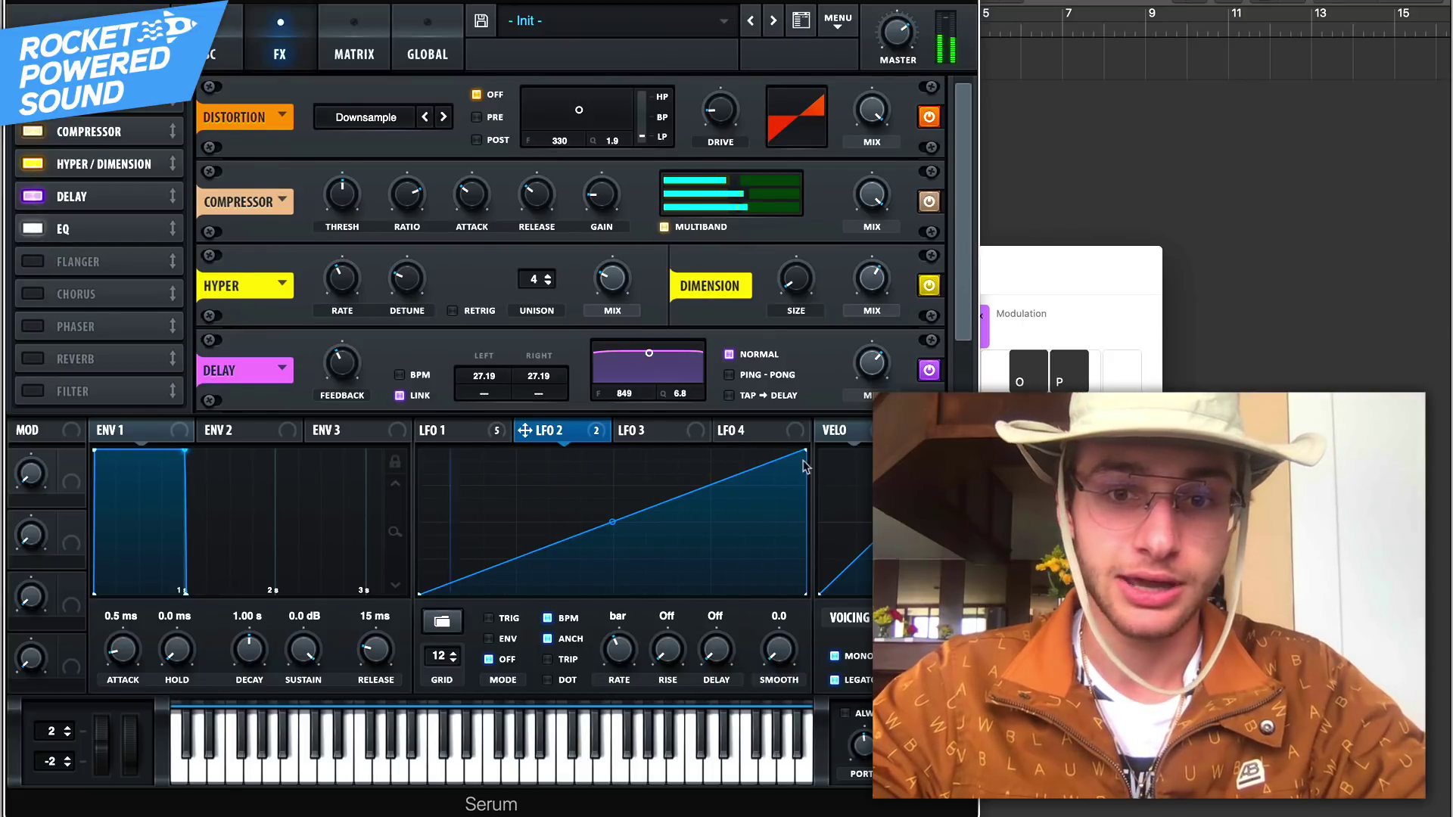
Review LFO 1 and LFO 2 settings and return to the oscillator page
{"action": "left_click", "coordinate": [458, 431]}
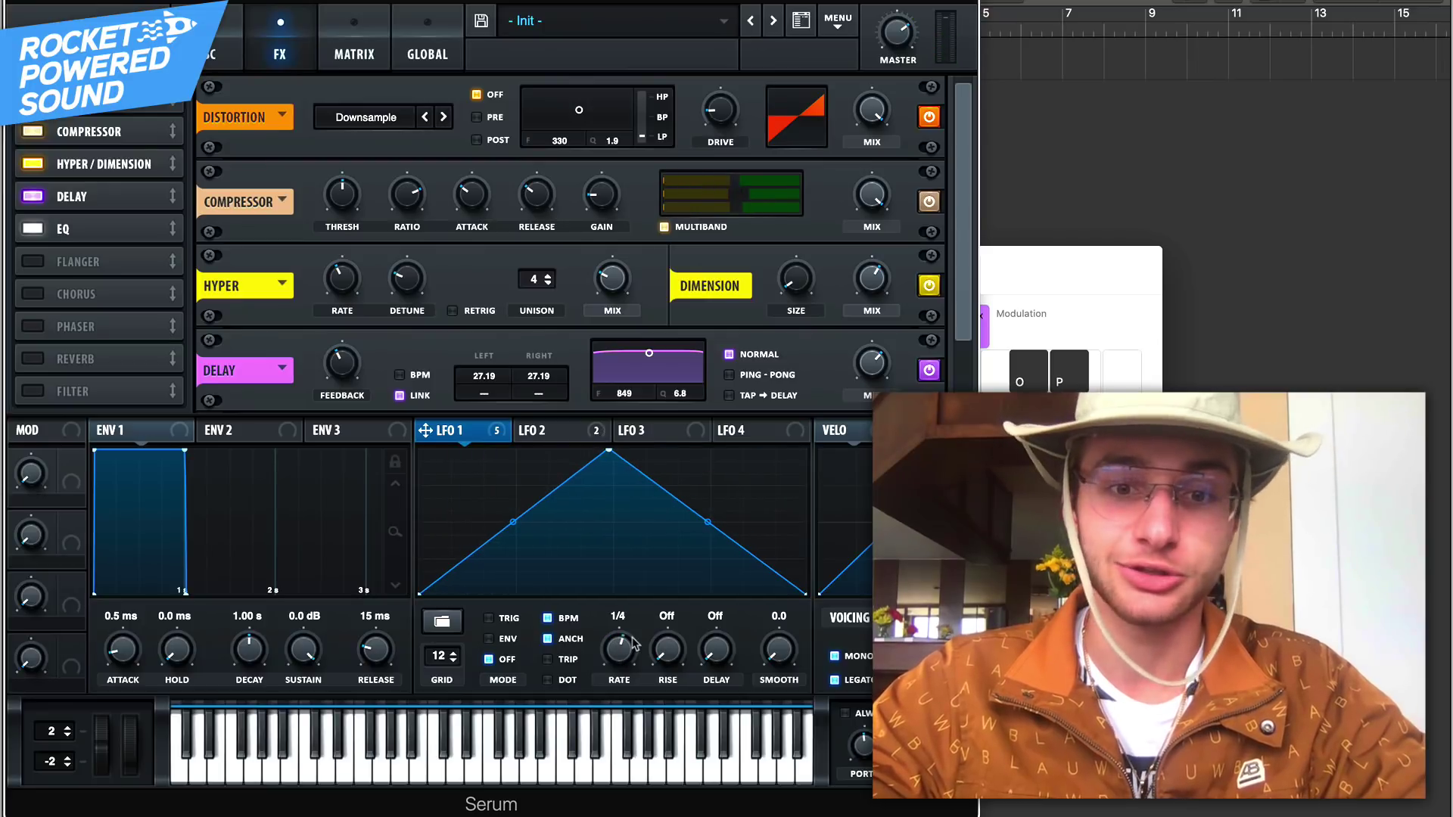
{"action": "left_click", "coordinate": [591, 432]}
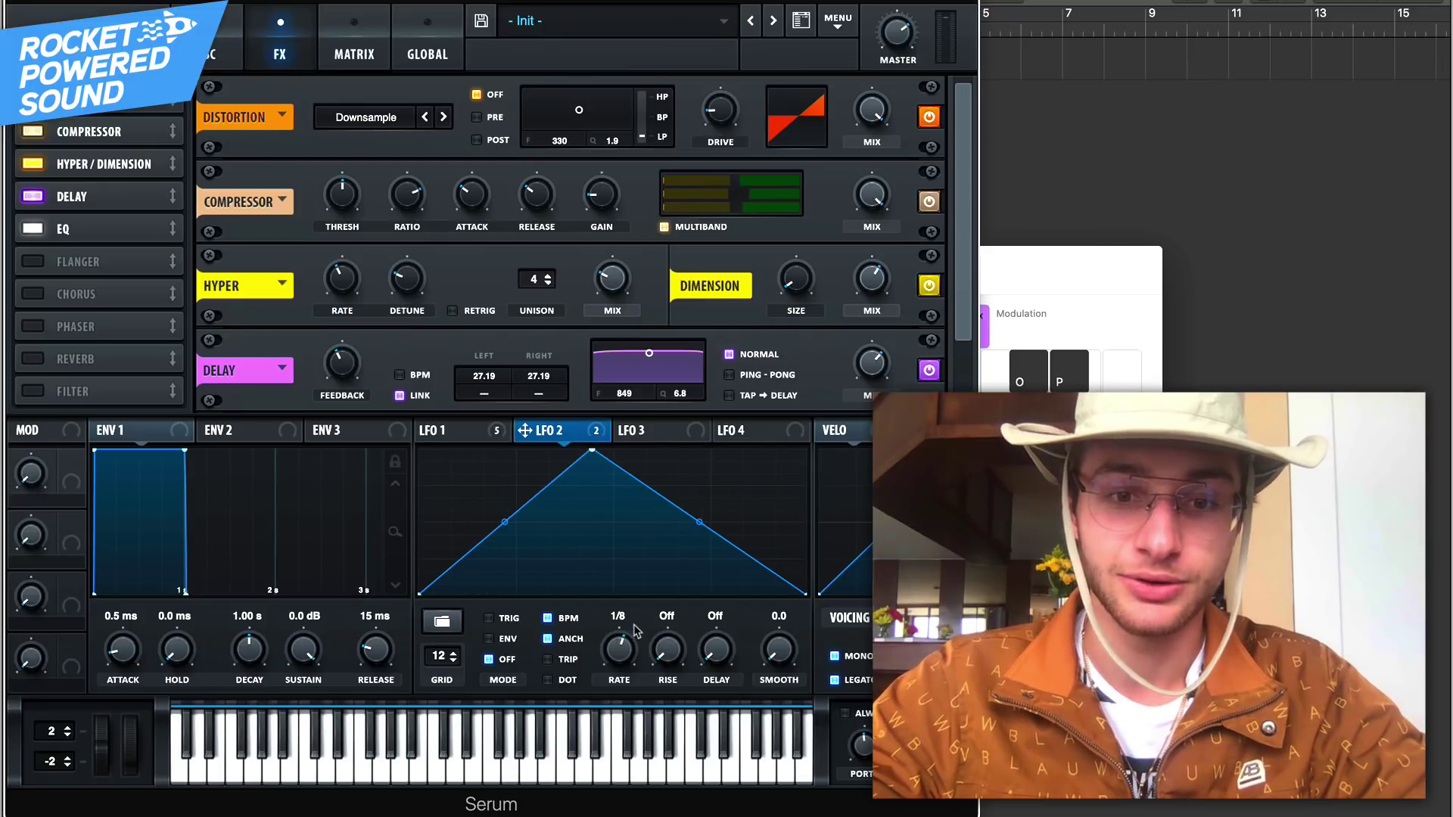
{"action": "right_click", "coordinate": [545, 438]}
{"action": "left_click", "coordinate": [214, 50]}
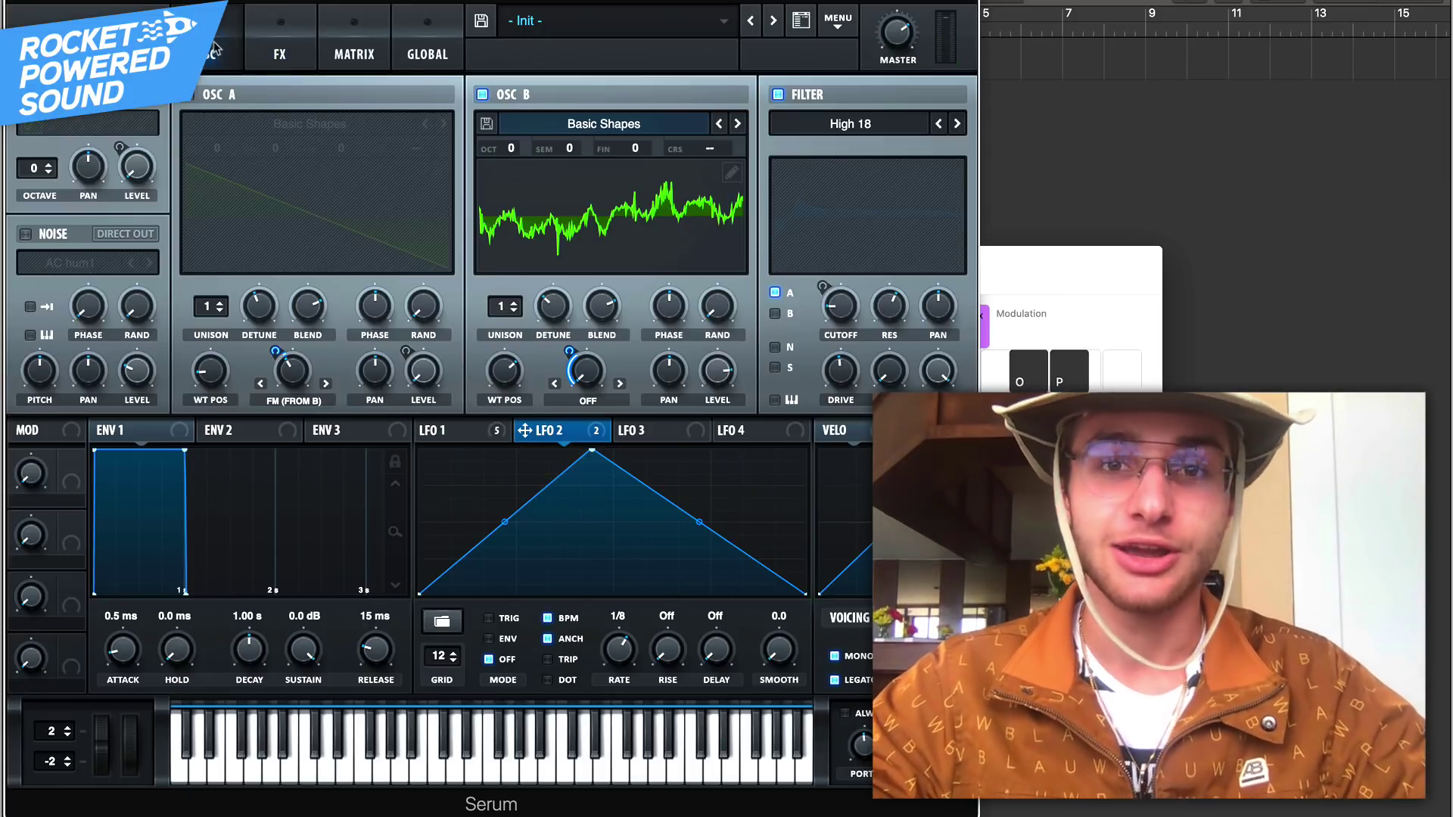